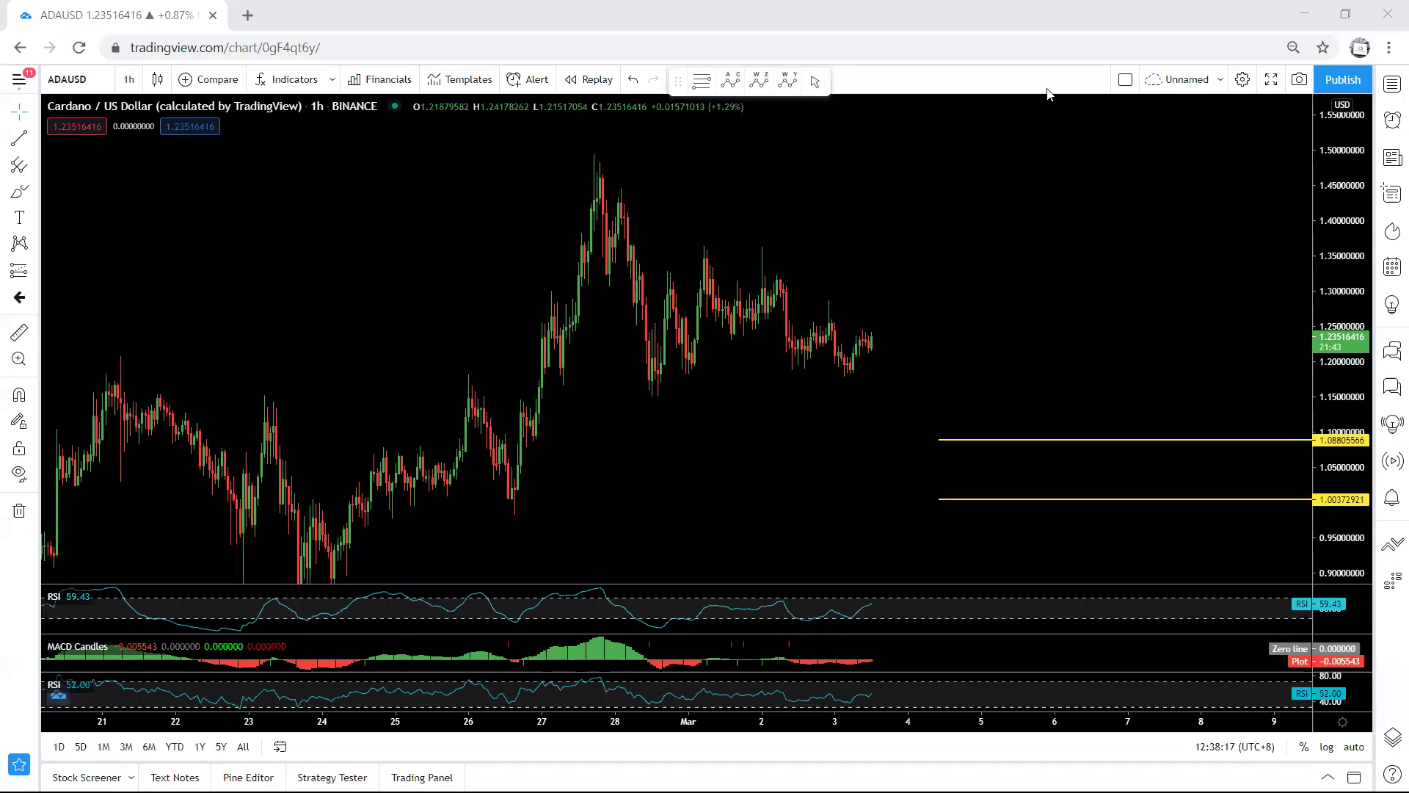
# Sketch freehand price paths, a short support mark and a loop around the latest candles
pyautogui.moveTo(1027, 254); pyautogui.dragTo(1028, 266)
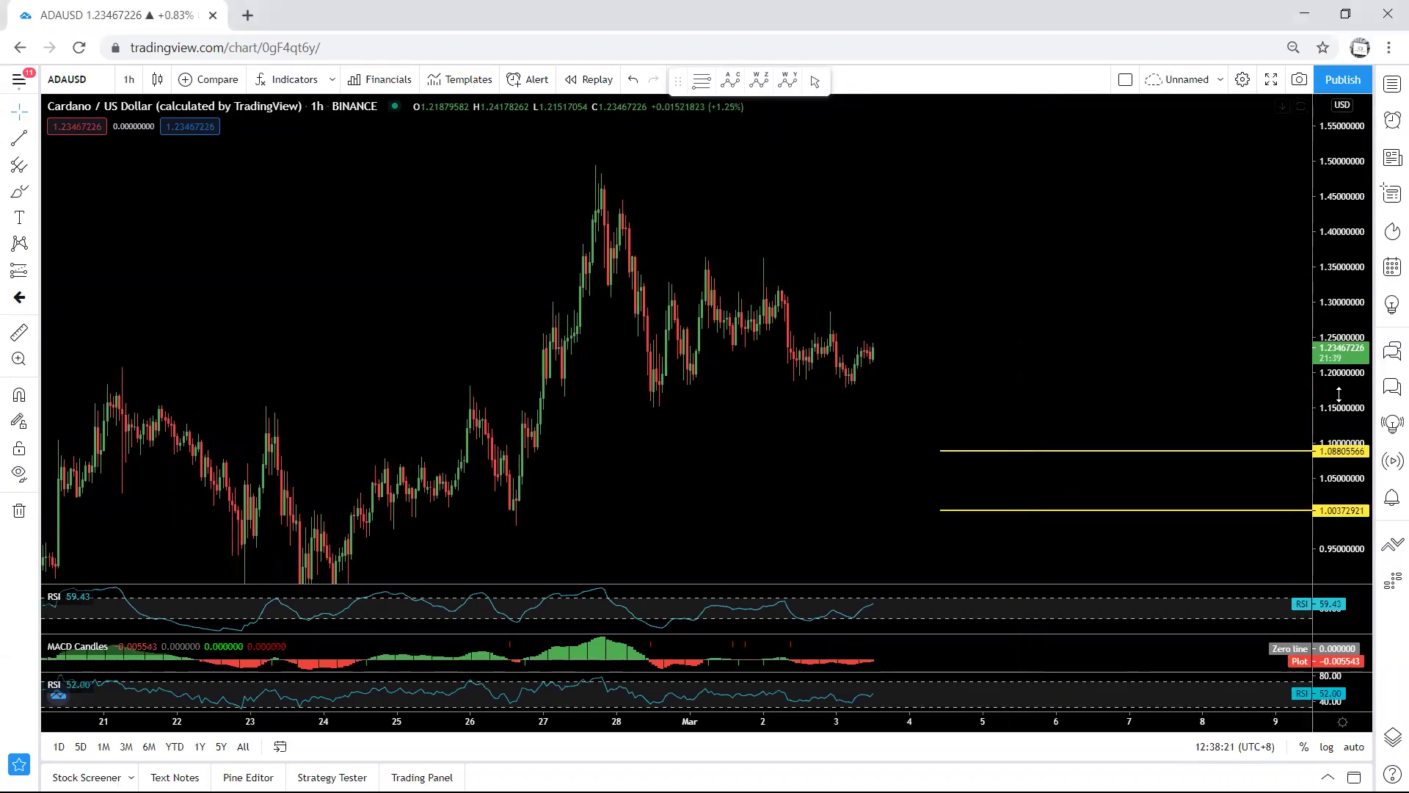
pyautogui.moveTo(1339, 395); pyautogui.dragTo(1338, 383)
pyautogui.moveTo(1247, 372); pyautogui.dragTo(1148, 353)
pyautogui.click(552, 106)
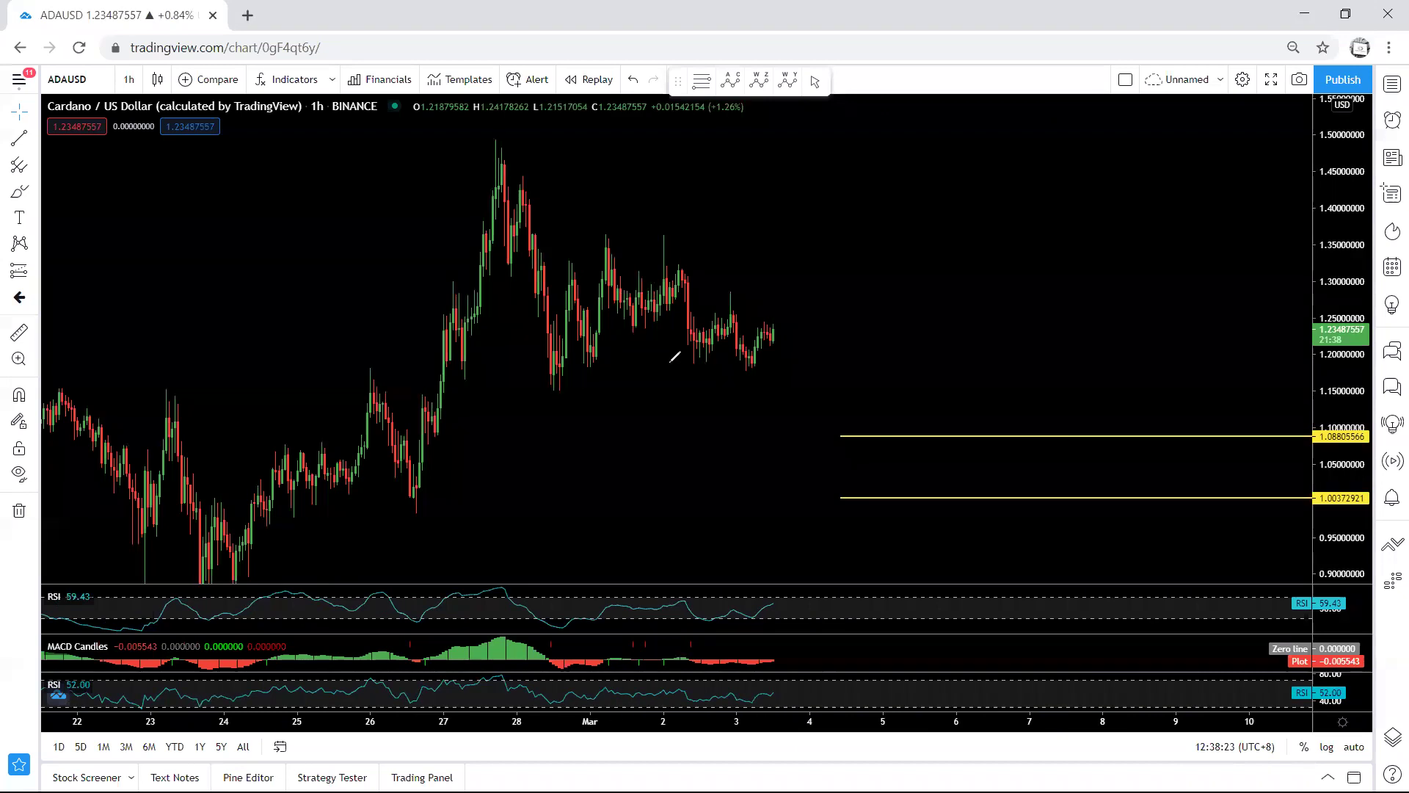
pyautogui.moveTo(677, 350); pyautogui.dragTo(736, 323)
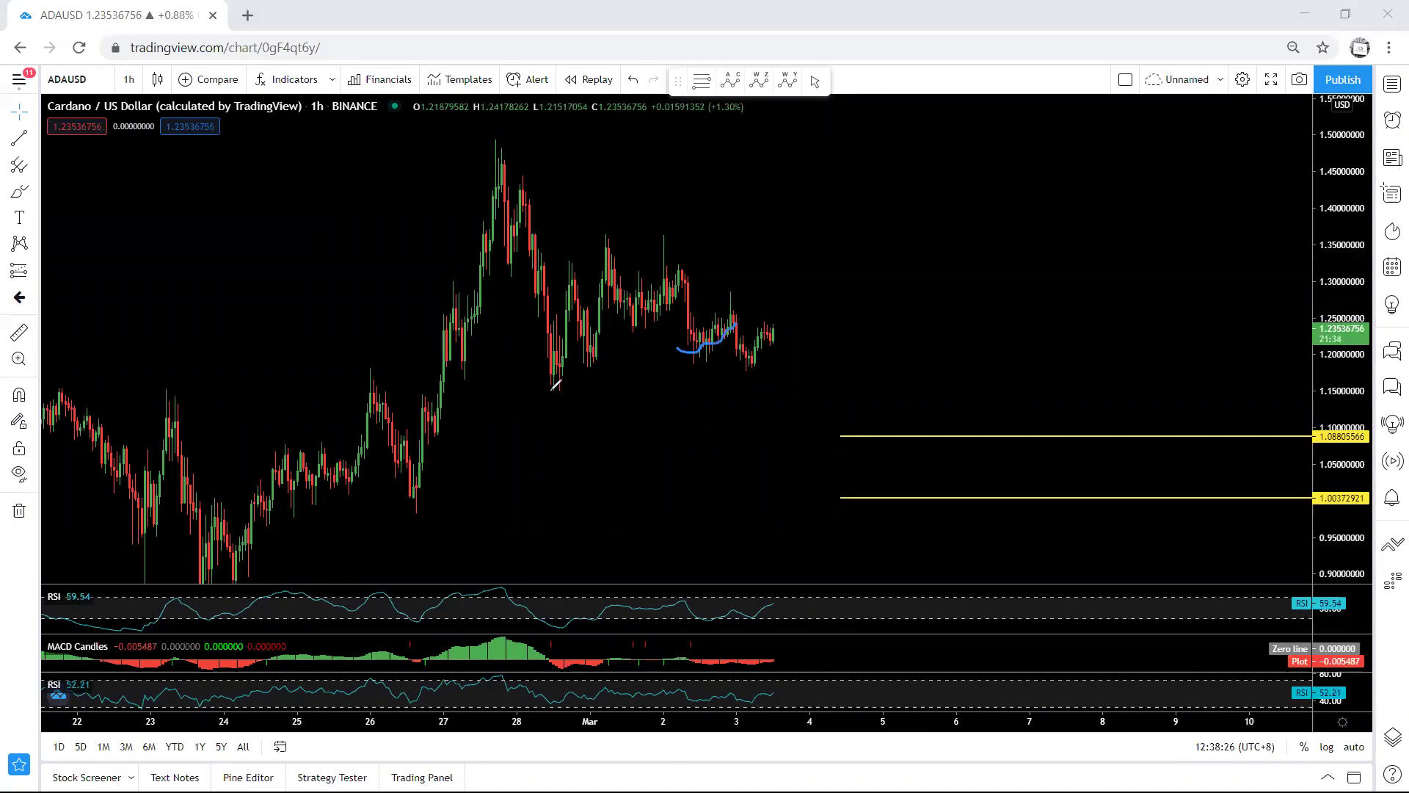
pyautogui.moveTo(554, 392); pyautogui.dragTo(532, 391)
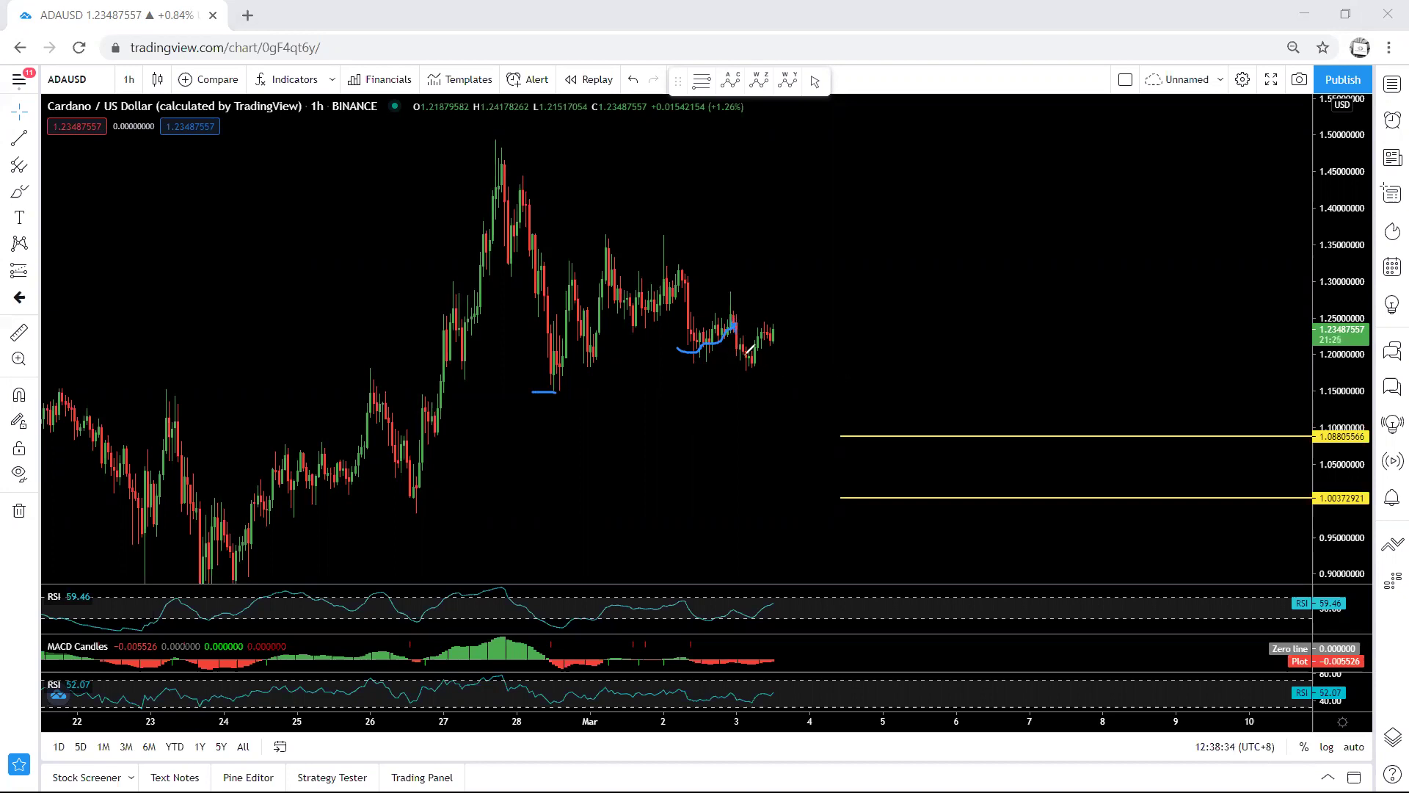
pyautogui.moveTo(745, 353); pyautogui.dragTo(747, 359)
pyautogui.moveTo(767, 338)
pyautogui.mouseDown()
pyautogui.moveTo(732, 323)
pyautogui.moveTo(803, 378)
pyautogui.moveTo(811, 361)
pyautogui.mouseUp()
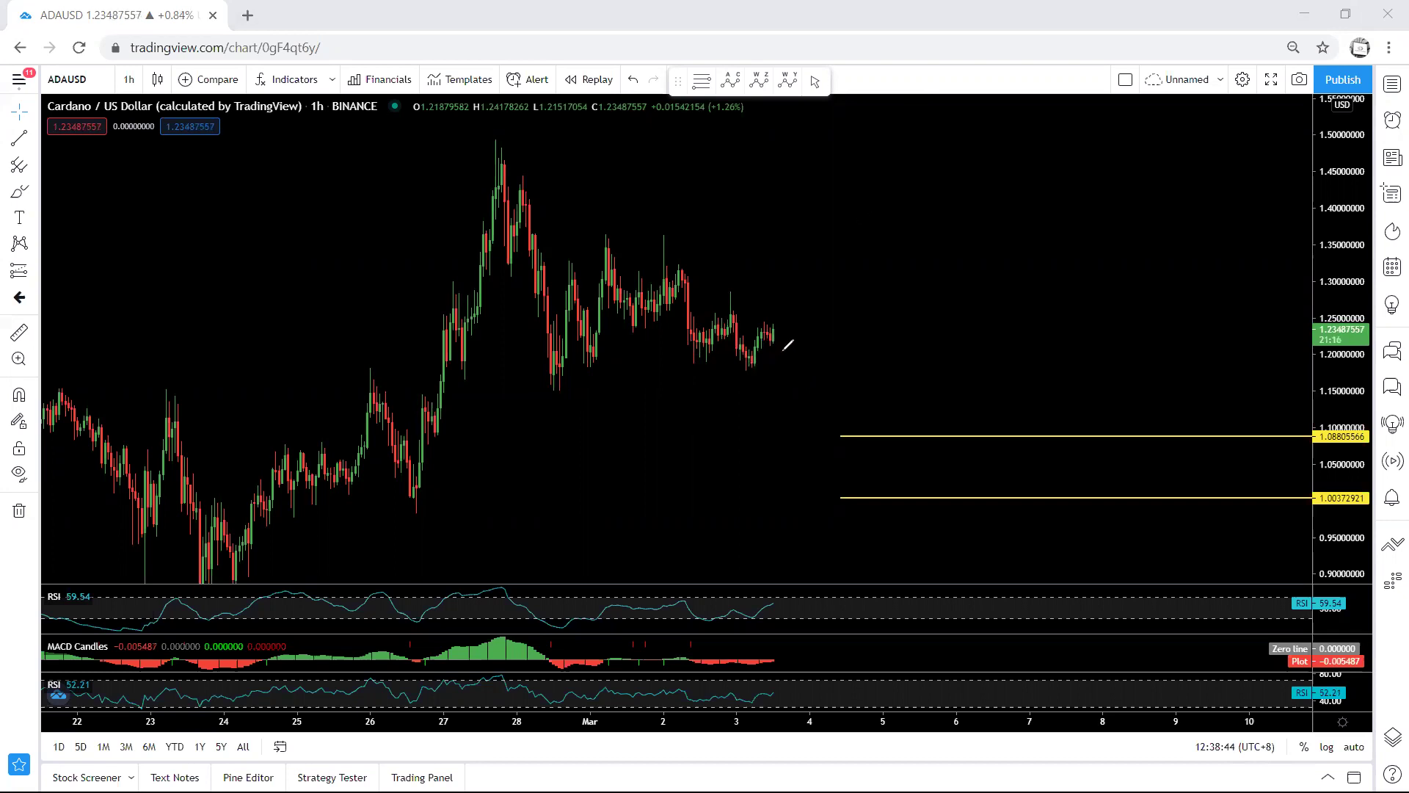
pyautogui.moveTo(787, 344)
pyautogui.mouseDown()
pyautogui.moveTo(759, 317)
pyautogui.moveTo(756, 363)
pyautogui.moveTo(779, 325)
pyautogui.mouseUp()
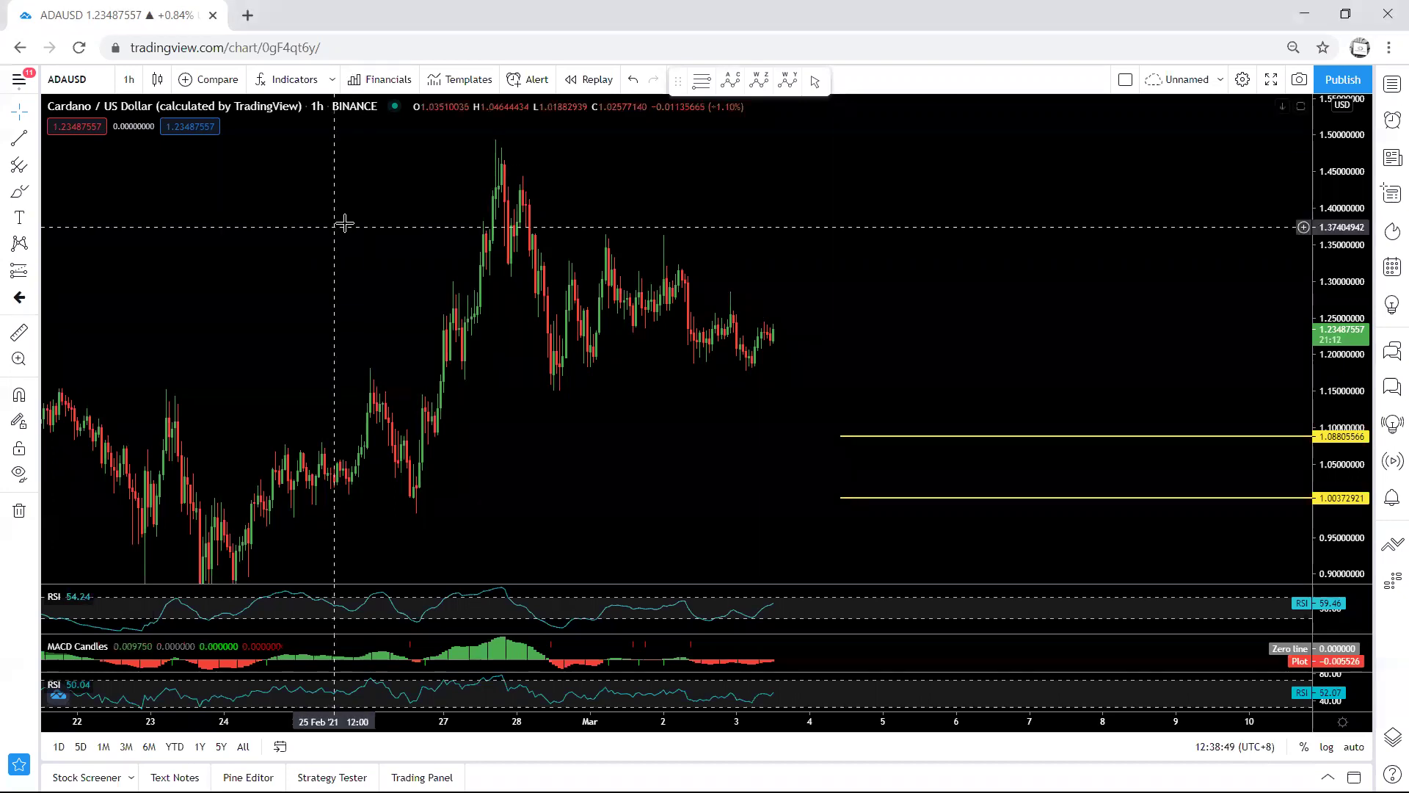
# Switch the chart to 1-day candles, fit the price scale, and sketch the rally
pyautogui.moveTo(277, 190); pyautogui.dragTo(328, 180)
pyautogui.click(127, 81)
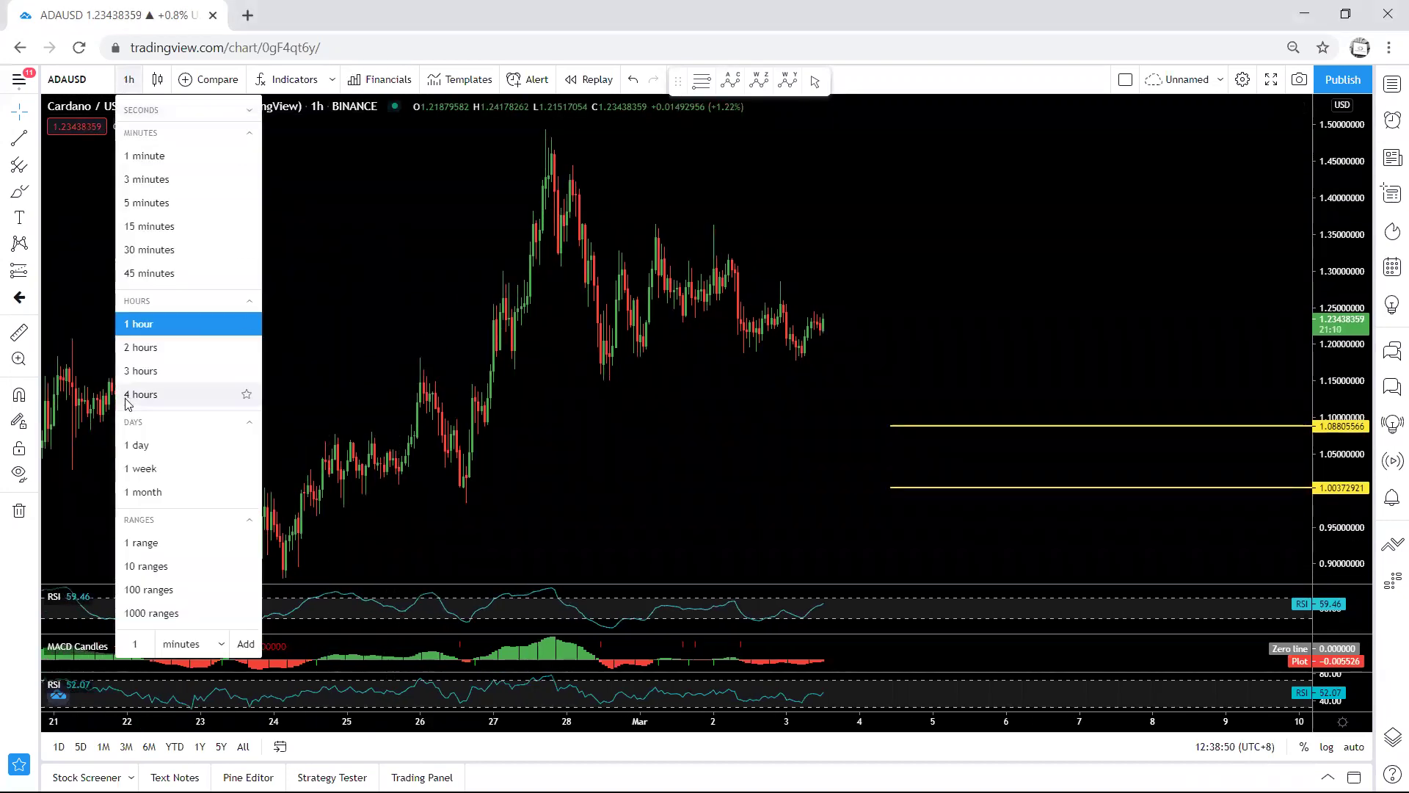
pyautogui.click(140, 443)
pyautogui.doubleClick(1325, 209)
pyautogui.moveTo(1326, 211); pyautogui.dragTo(1327, 301)
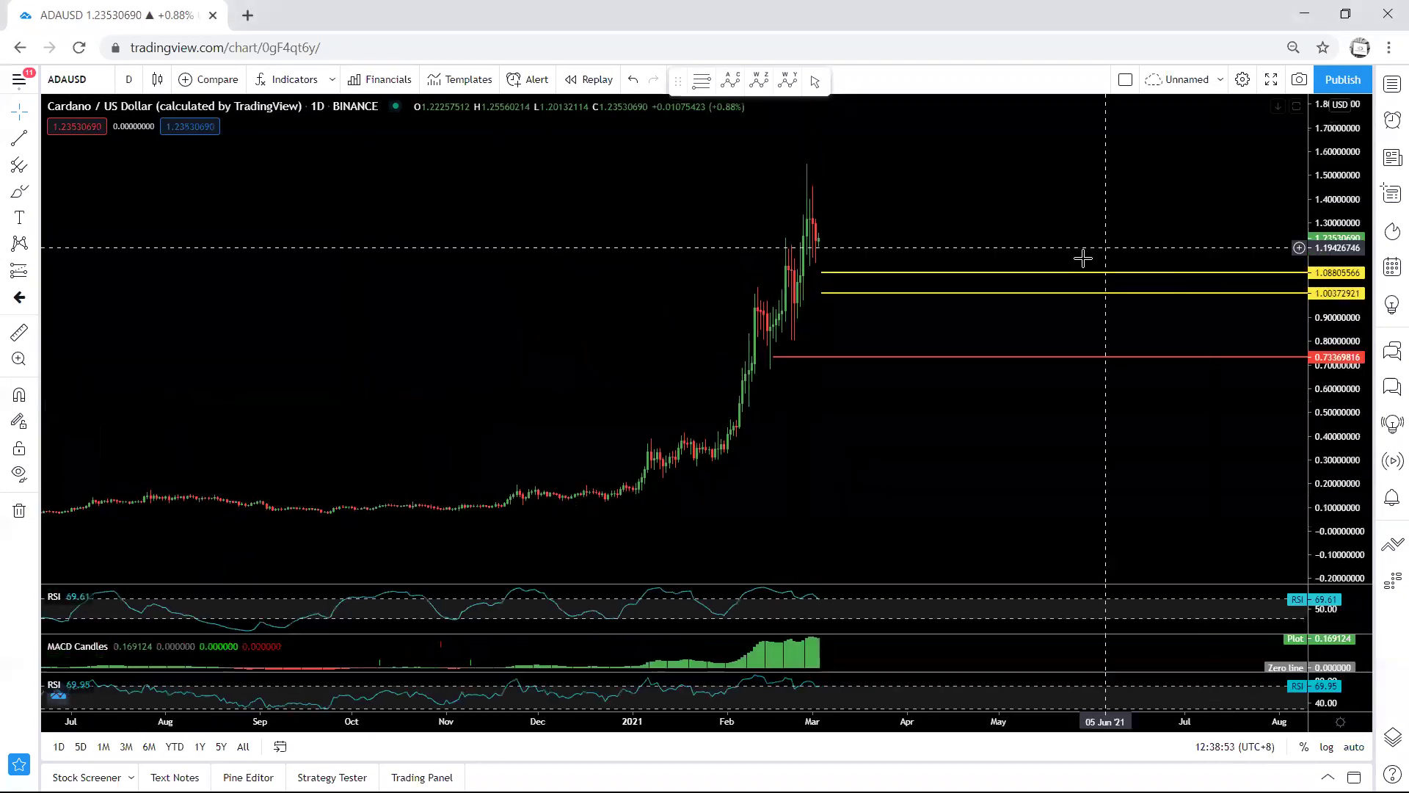
pyautogui.moveTo(1170, 257); pyautogui.dragTo(1108, 294)
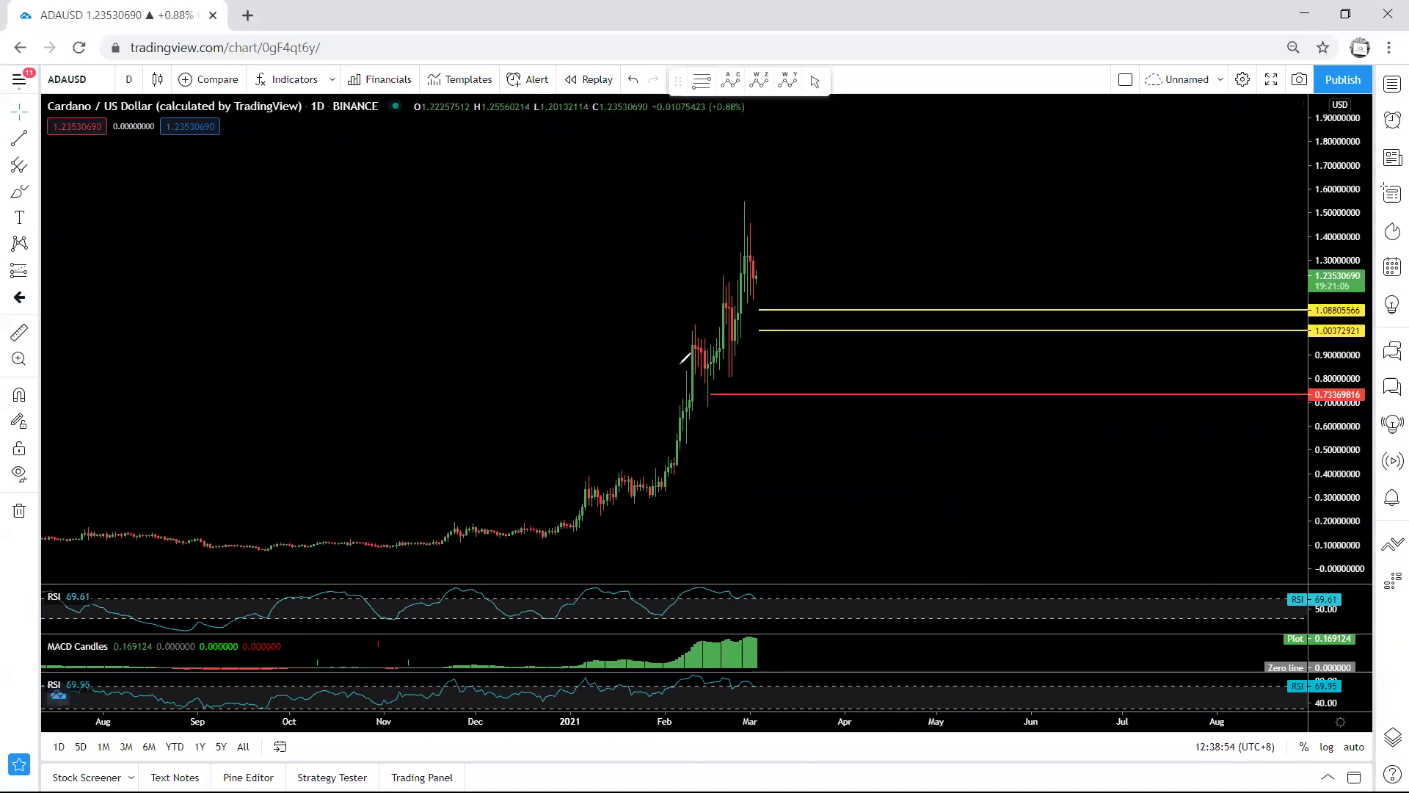
pyautogui.moveTo(678, 366)
pyautogui.mouseDown()
pyautogui.moveTo(729, 250)
pyautogui.moveTo(757, 282)
pyautogui.mouseUp()
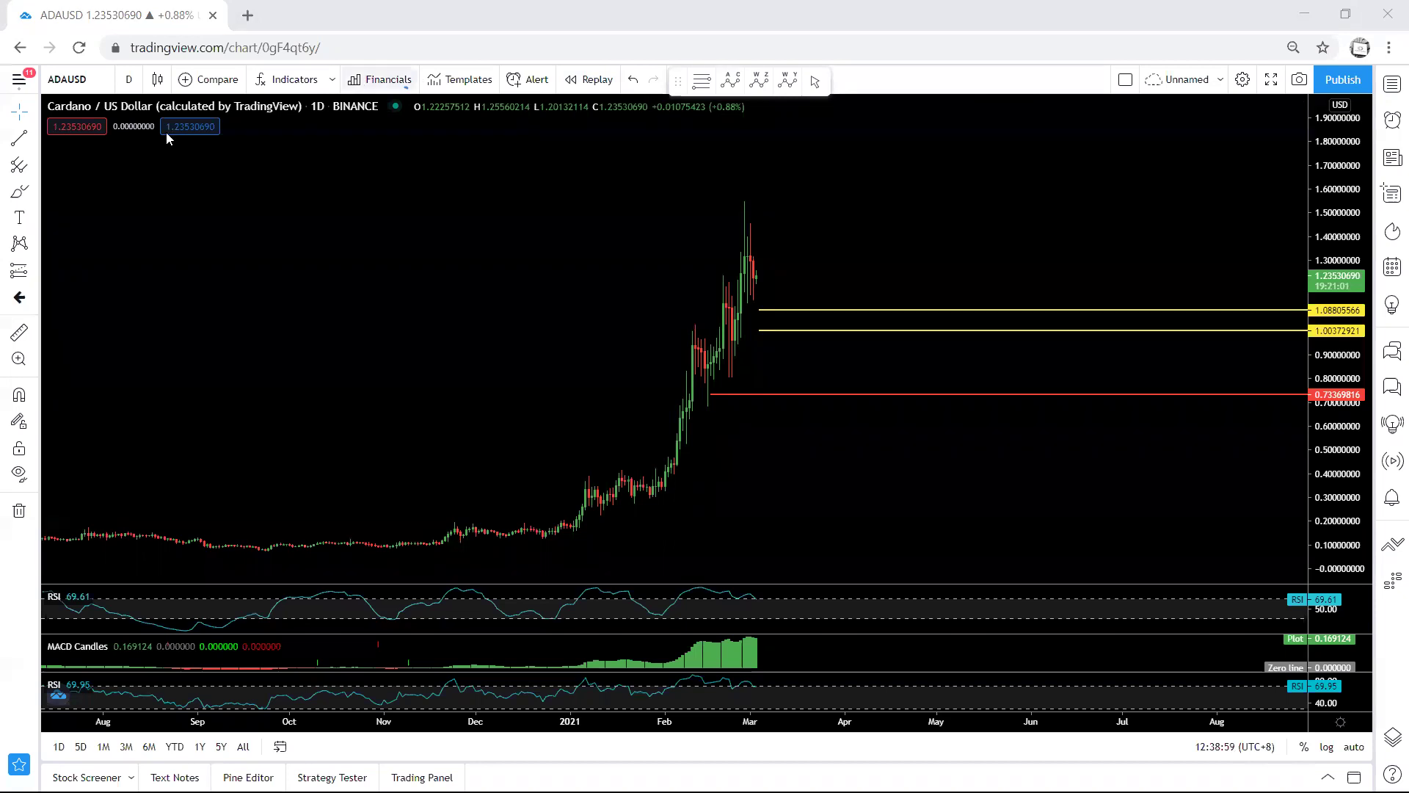
# Change the chart interval to 4 hours and pan to the recent candles
pyautogui.click(128, 79)
pyautogui.click(165, 395)
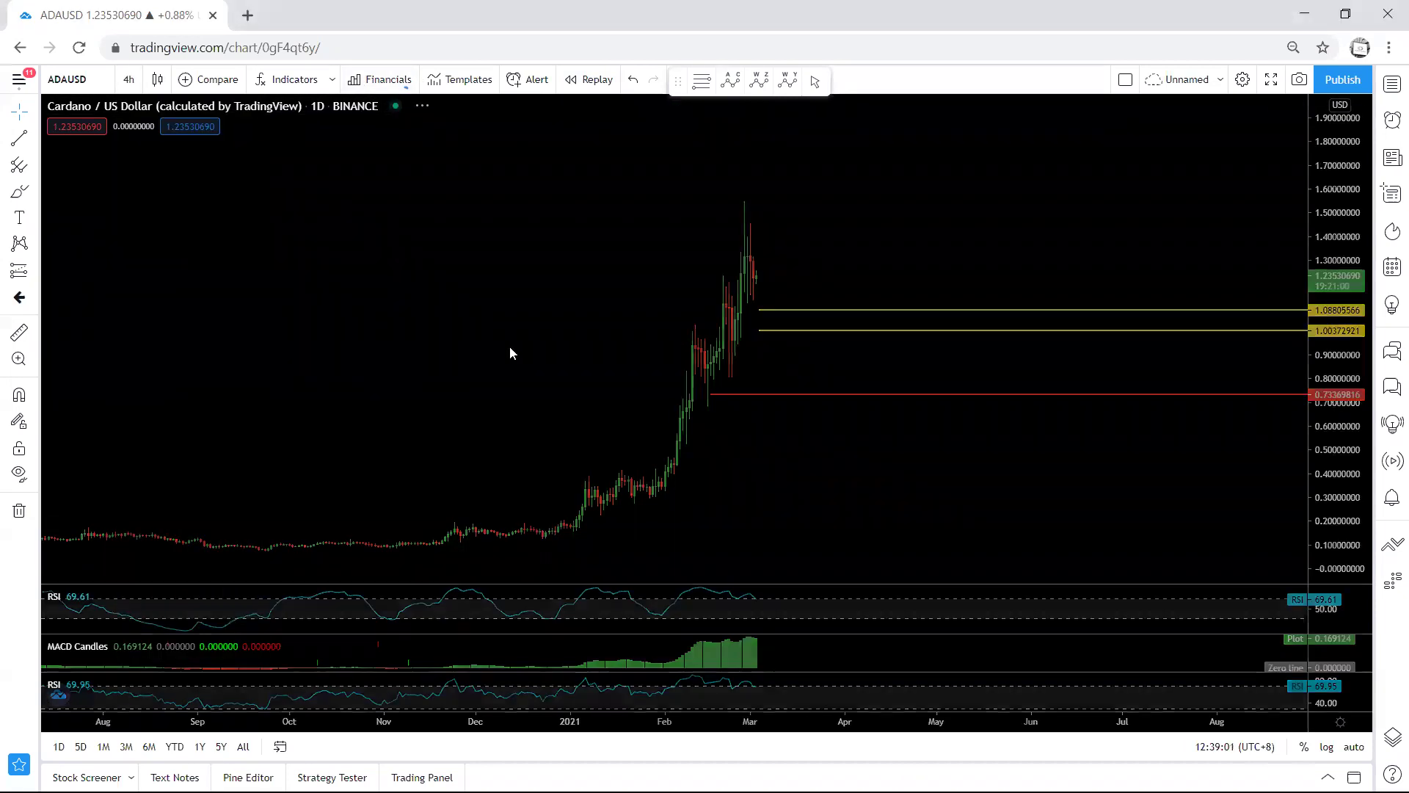
pyautogui.moveTo(716, 372); pyautogui.dragTo(763, 390)
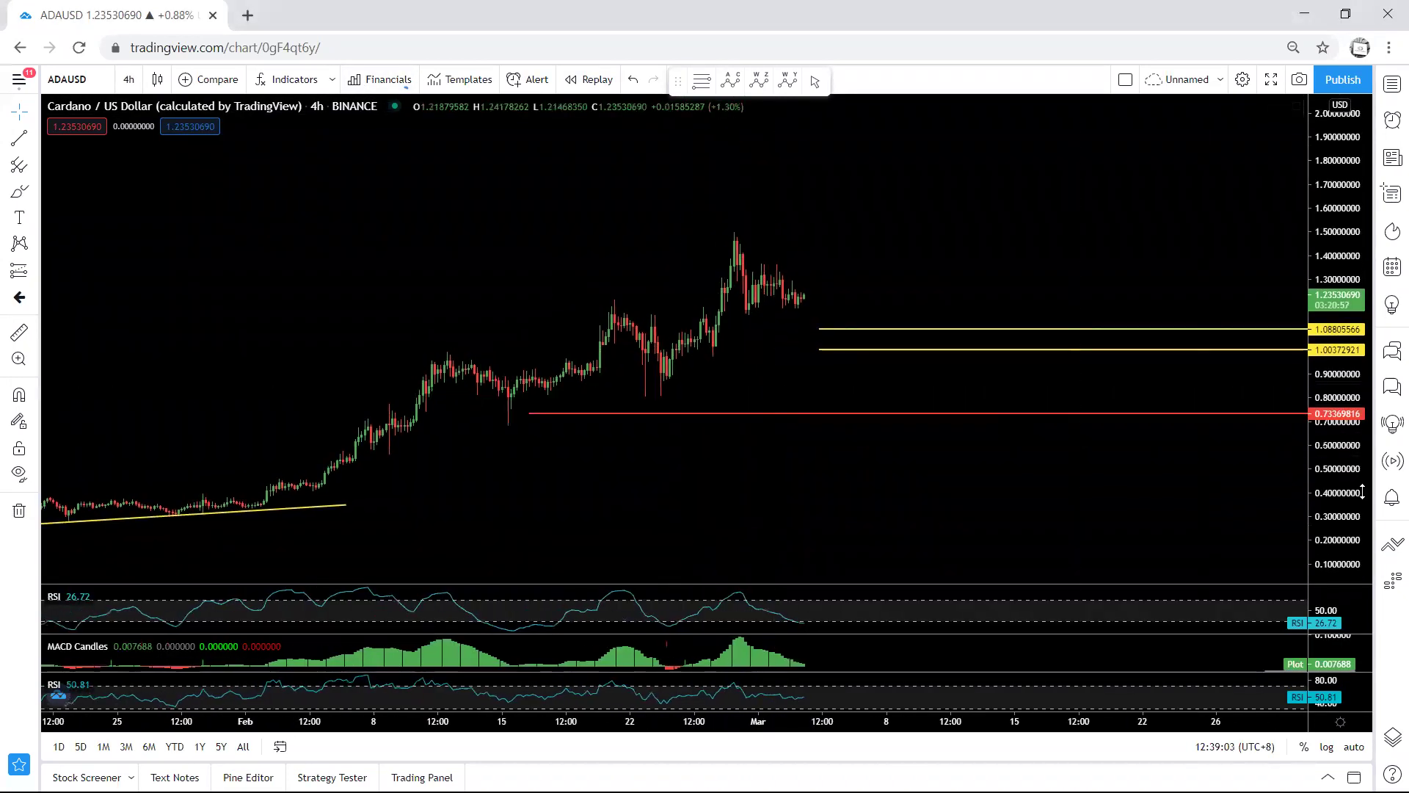
pyautogui.moveTo(1359, 490); pyautogui.dragTo(1357, 416)
pyautogui.moveTo(1046, 260); pyautogui.dragTo(1066, 263)
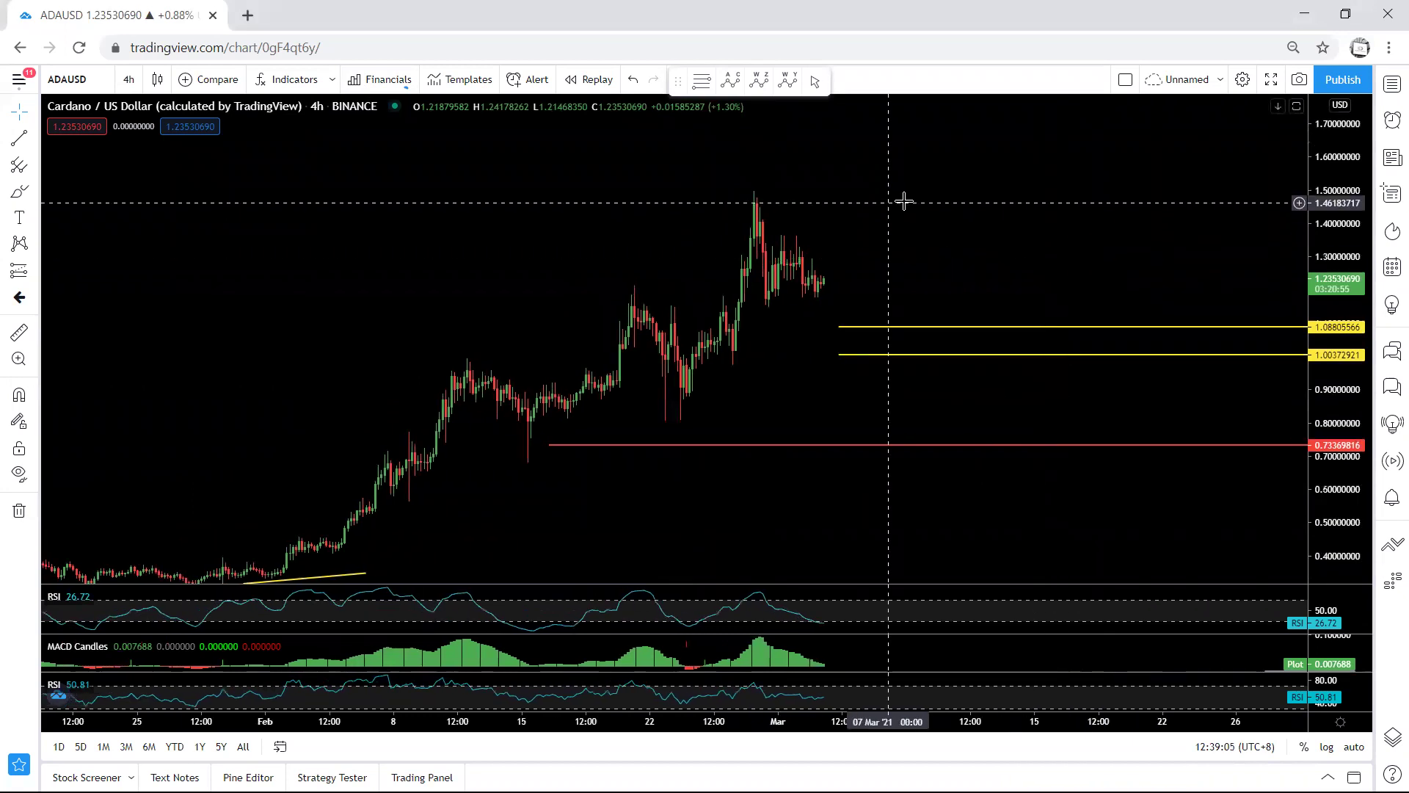
pyautogui.moveTo(902, 201); pyautogui.dragTo(844, 221)
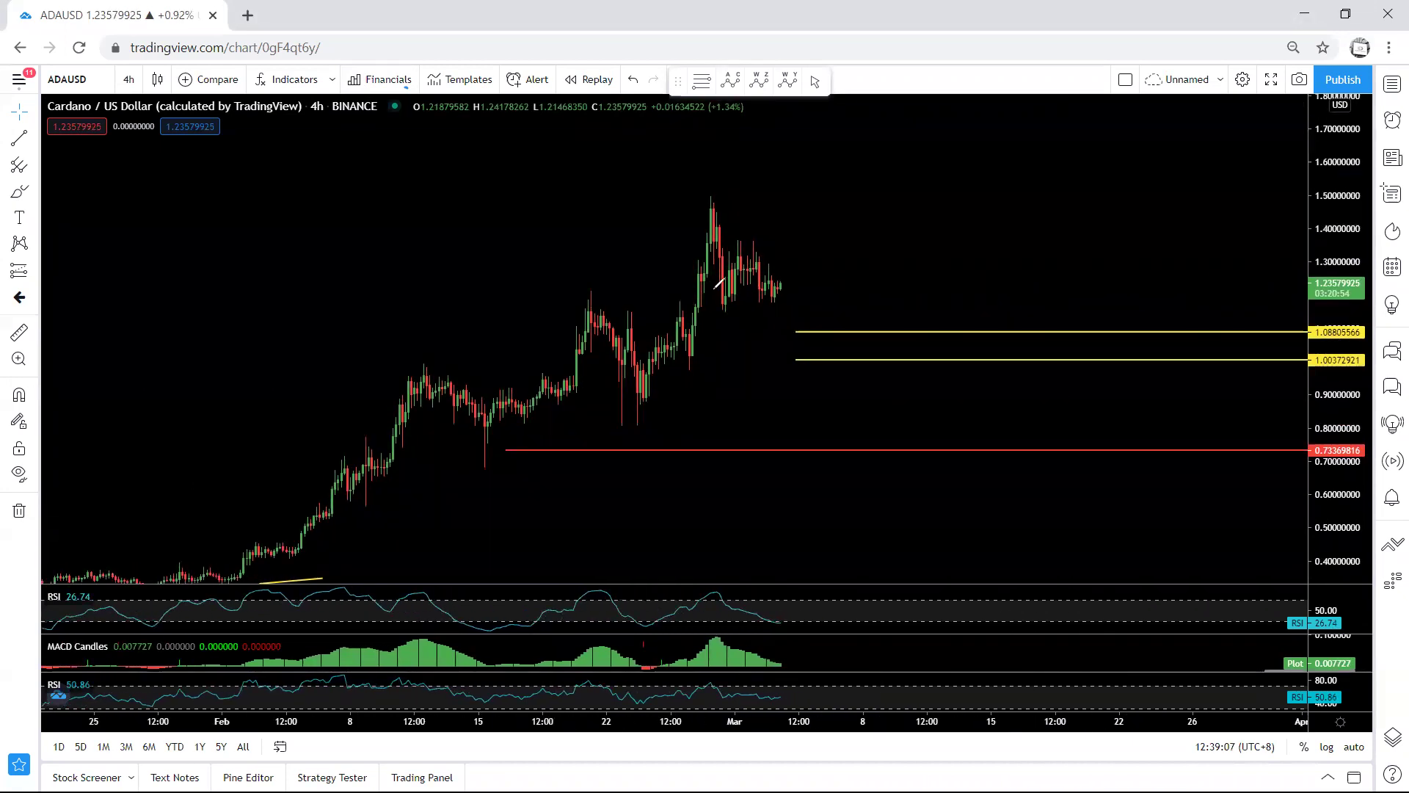
pyautogui.moveTo(719, 303)
pyautogui.mouseDown()
pyautogui.moveTo(744, 256)
pyautogui.moveTo(717, 283)
pyautogui.moveTo(776, 308)
pyautogui.moveTo(778, 330)
pyautogui.mouseUp()
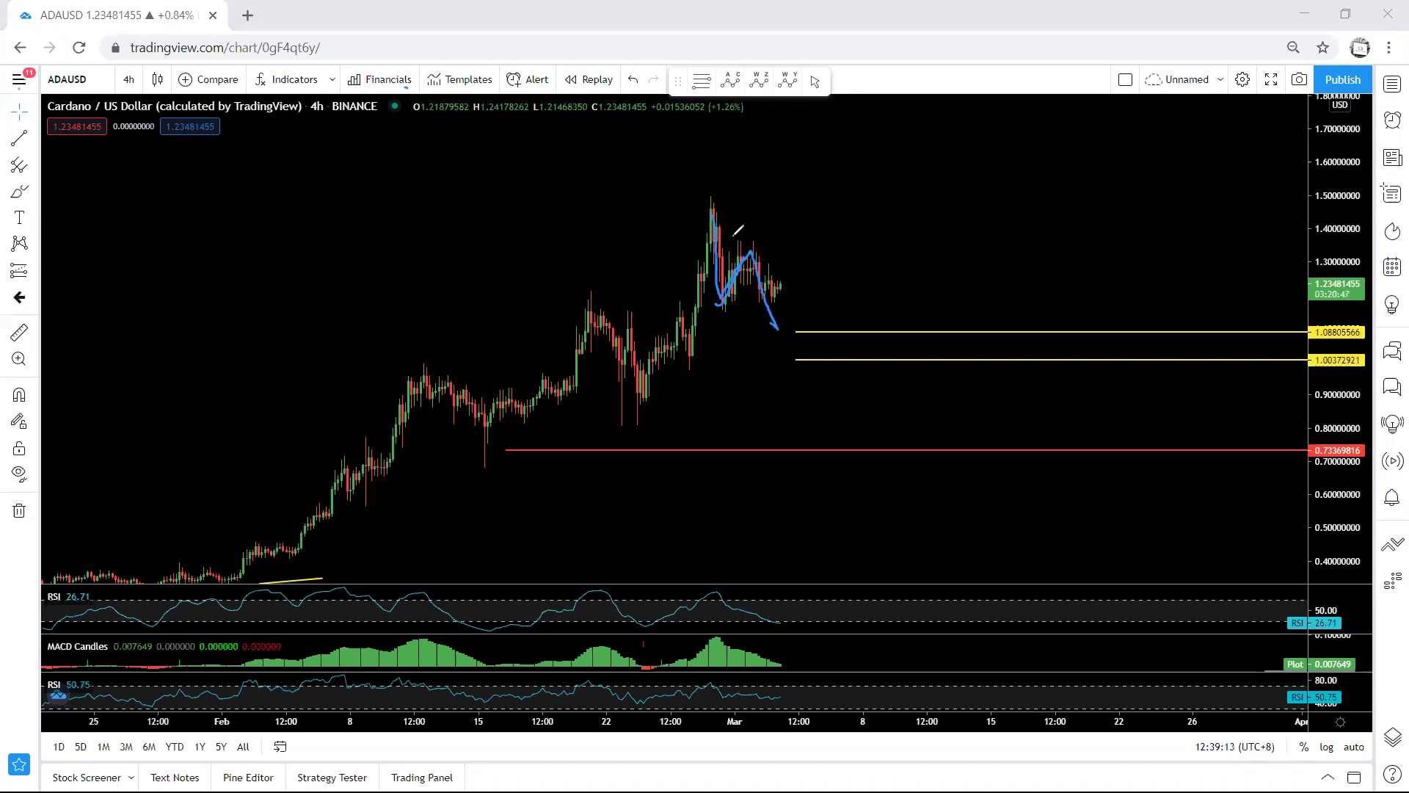
pyautogui.moveTo(712, 310)
pyautogui.mouseDown()
pyautogui.moveTo(736, 310)
pyautogui.moveTo(807, 236)
pyautogui.moveTo(831, 244)
pyautogui.mouseUp()
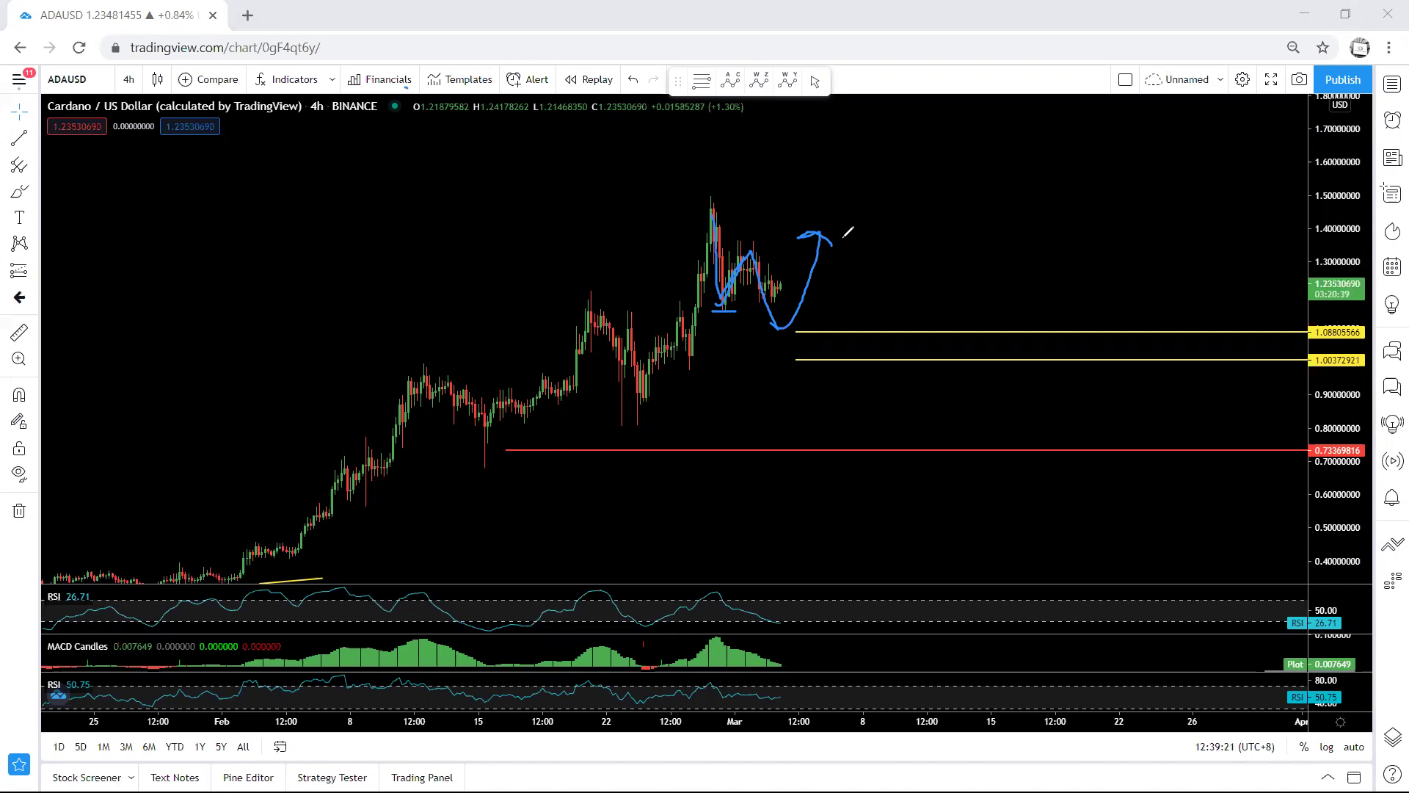
pyautogui.click(926, 100)
pyautogui.moveTo(708, 317); pyautogui.dragTo(744, 320)
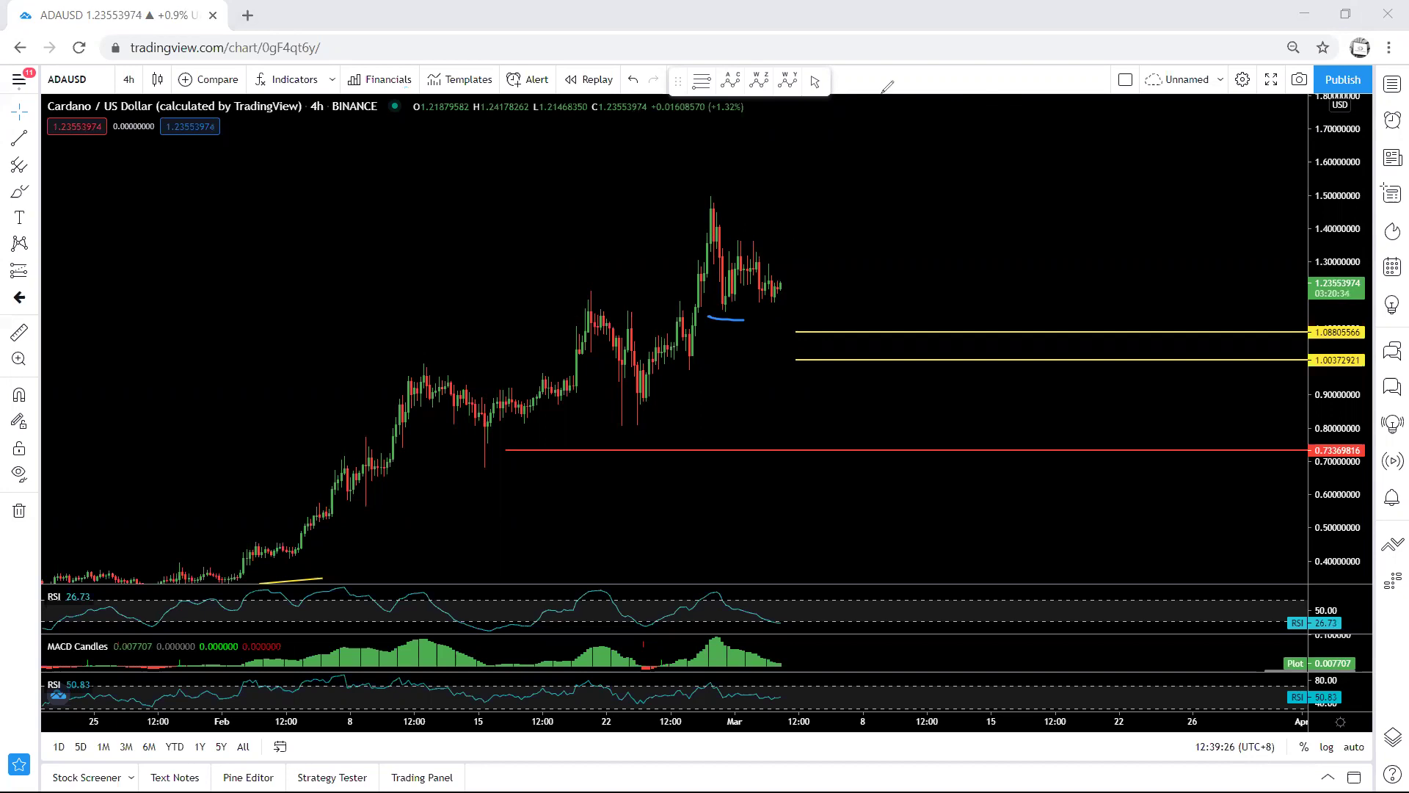
pyautogui.hotkey('ctrl', 'z')
pyautogui.moveTo(753, 257)
pyautogui.mouseDown()
pyautogui.moveTo(765, 287)
pyautogui.moveTo(729, 312)
pyautogui.moveTo(748, 238)
pyautogui.moveTo(767, 287)
pyautogui.moveTo(786, 290)
pyautogui.moveTo(793, 235)
pyautogui.moveTo(759, 236)
pyautogui.moveTo(795, 209)
pyautogui.moveTo(786, 280)
pyautogui.moveTo(814, 289)
pyautogui.moveTo(818, 312)
pyautogui.moveTo(806, 307)
pyautogui.mouseUp()
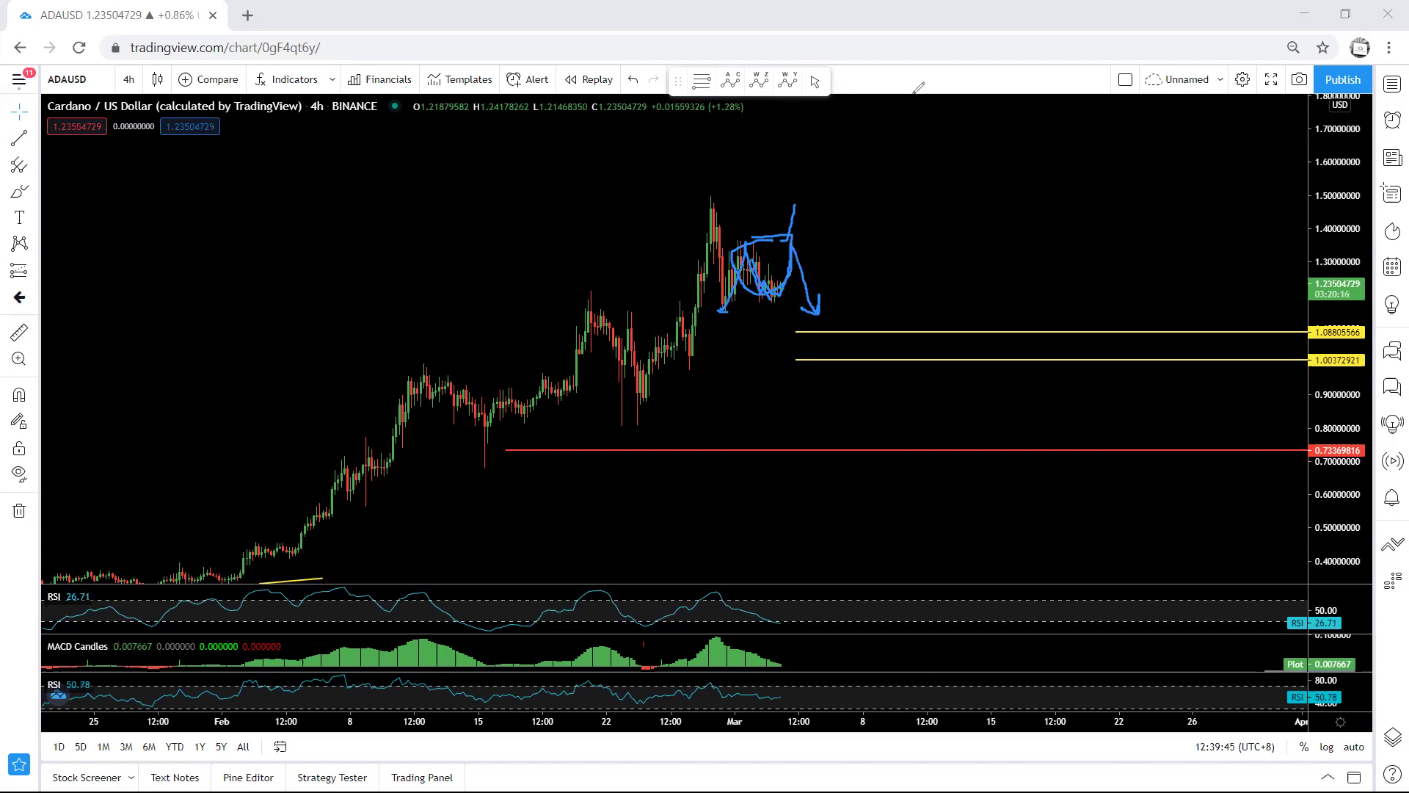
pyautogui.press('e')
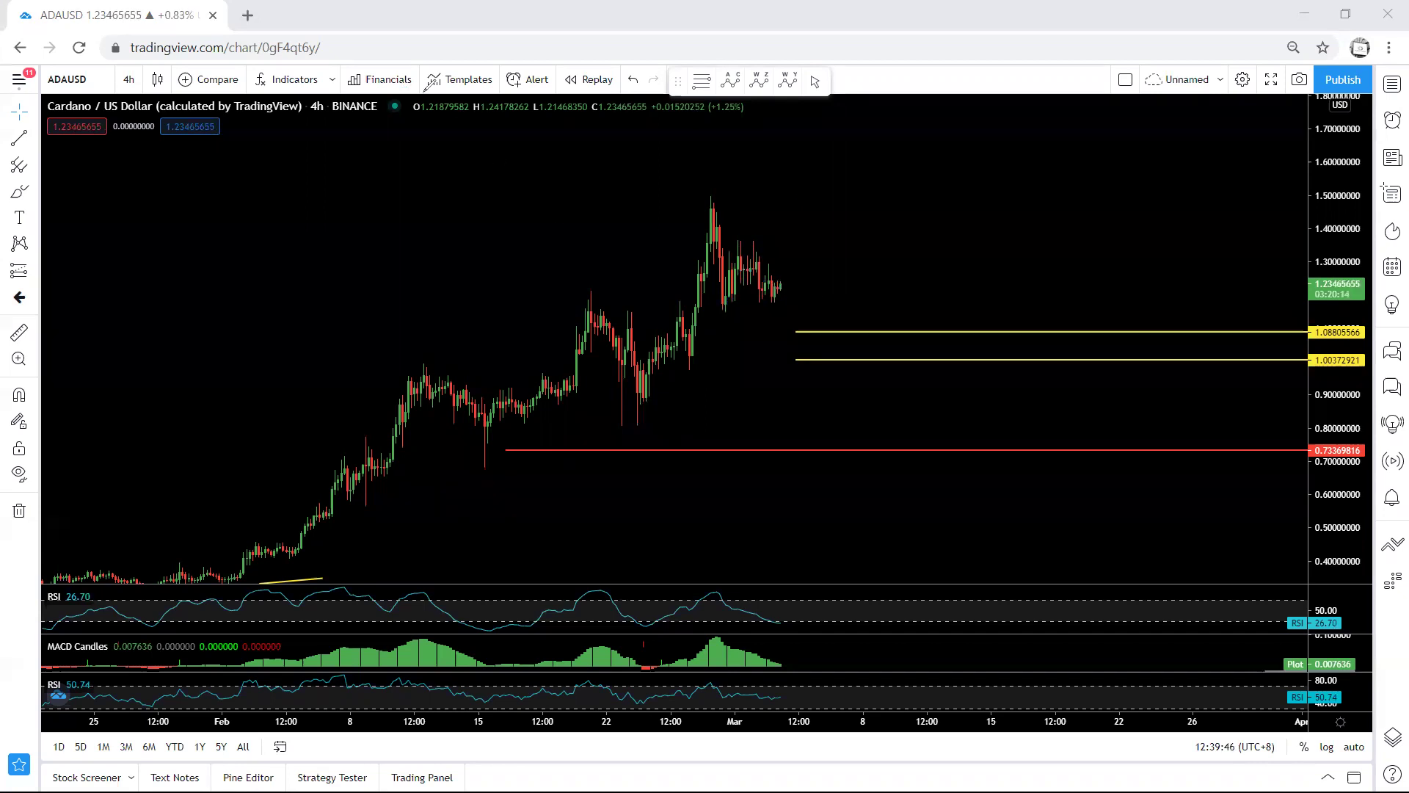
# Switch ADAUSD to 1-hour candles and zoom in on the recent price action
pyautogui.click(128, 79)
pyautogui.click(183, 303)
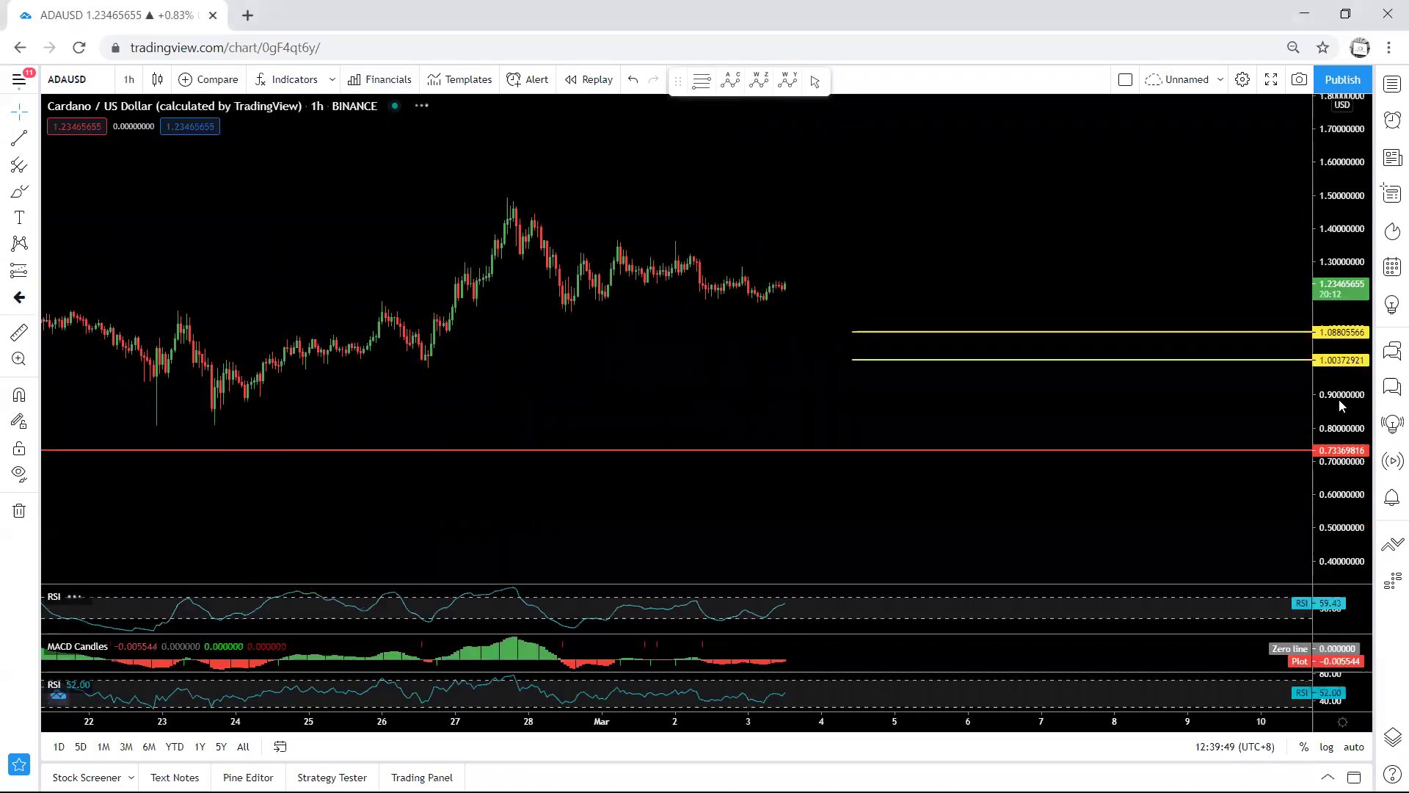
pyautogui.moveTo(1340, 396); pyautogui.dragTo(1340, 345)
pyautogui.moveTo(896, 301); pyautogui.dragTo(918, 390)
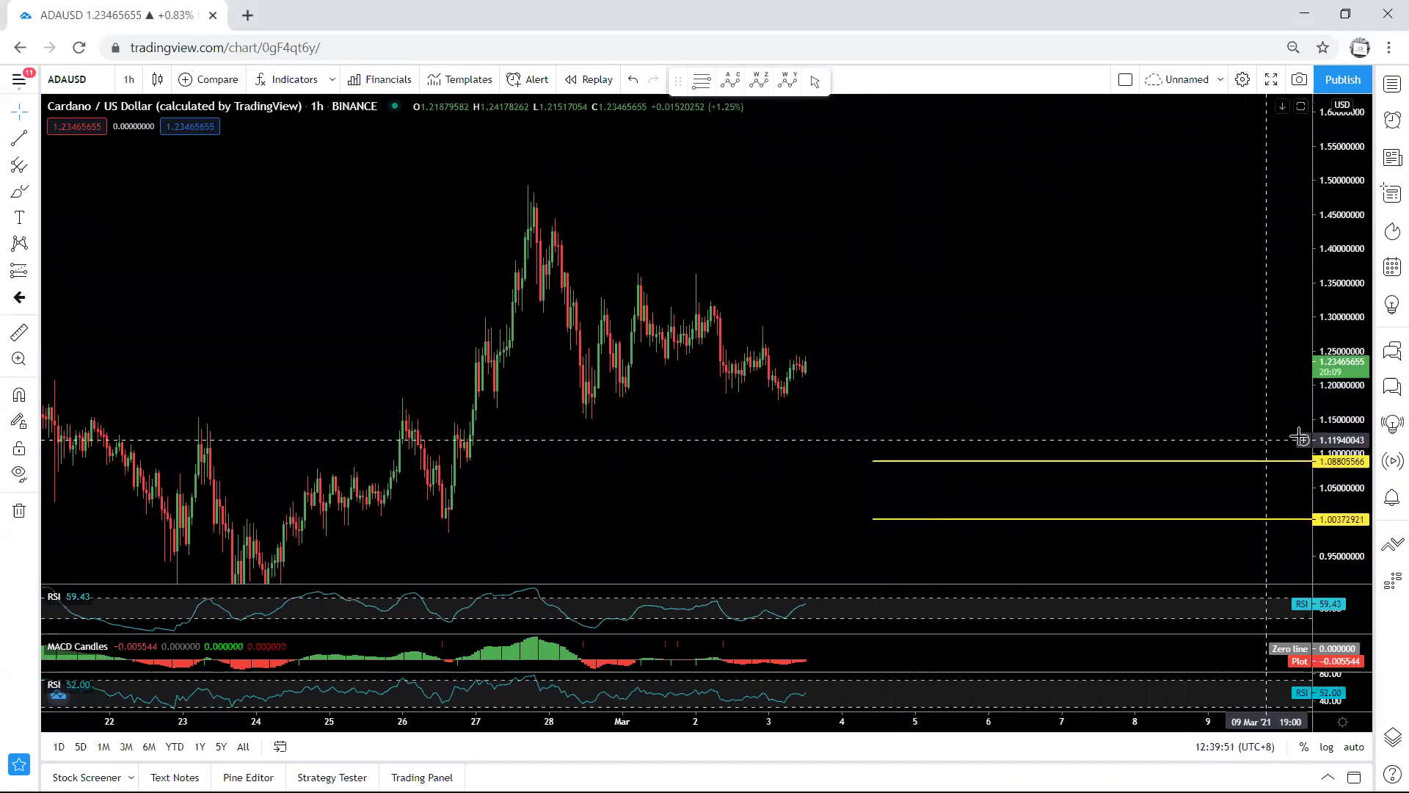
pyautogui.moveTo(1319, 430); pyautogui.dragTo(1316, 414)
pyautogui.scroll(2, 828, 401)
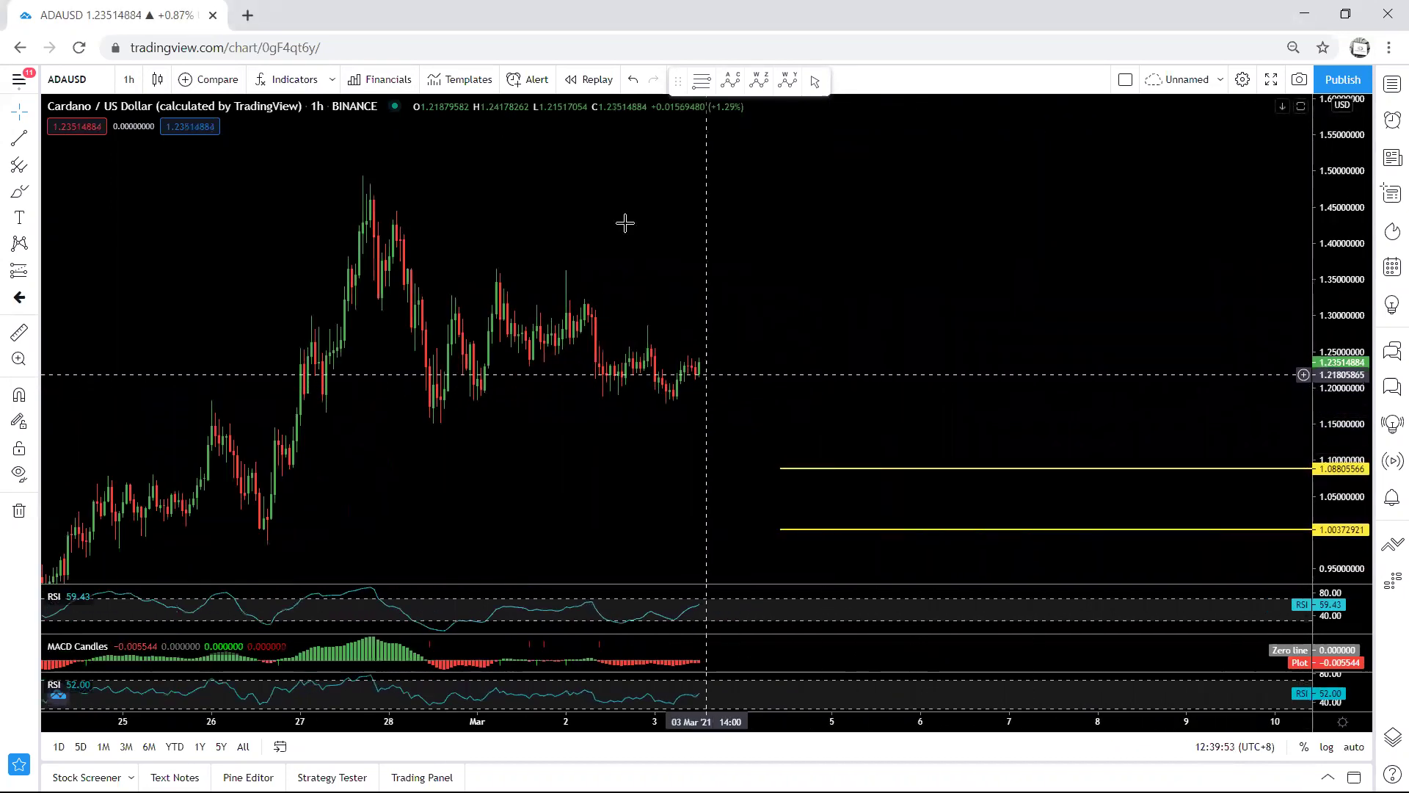
# Sketch blue projected moves, a descending line and a support mark, then clear them
pyautogui.moveTo(668, 400); pyautogui.dragTo(701, 361)
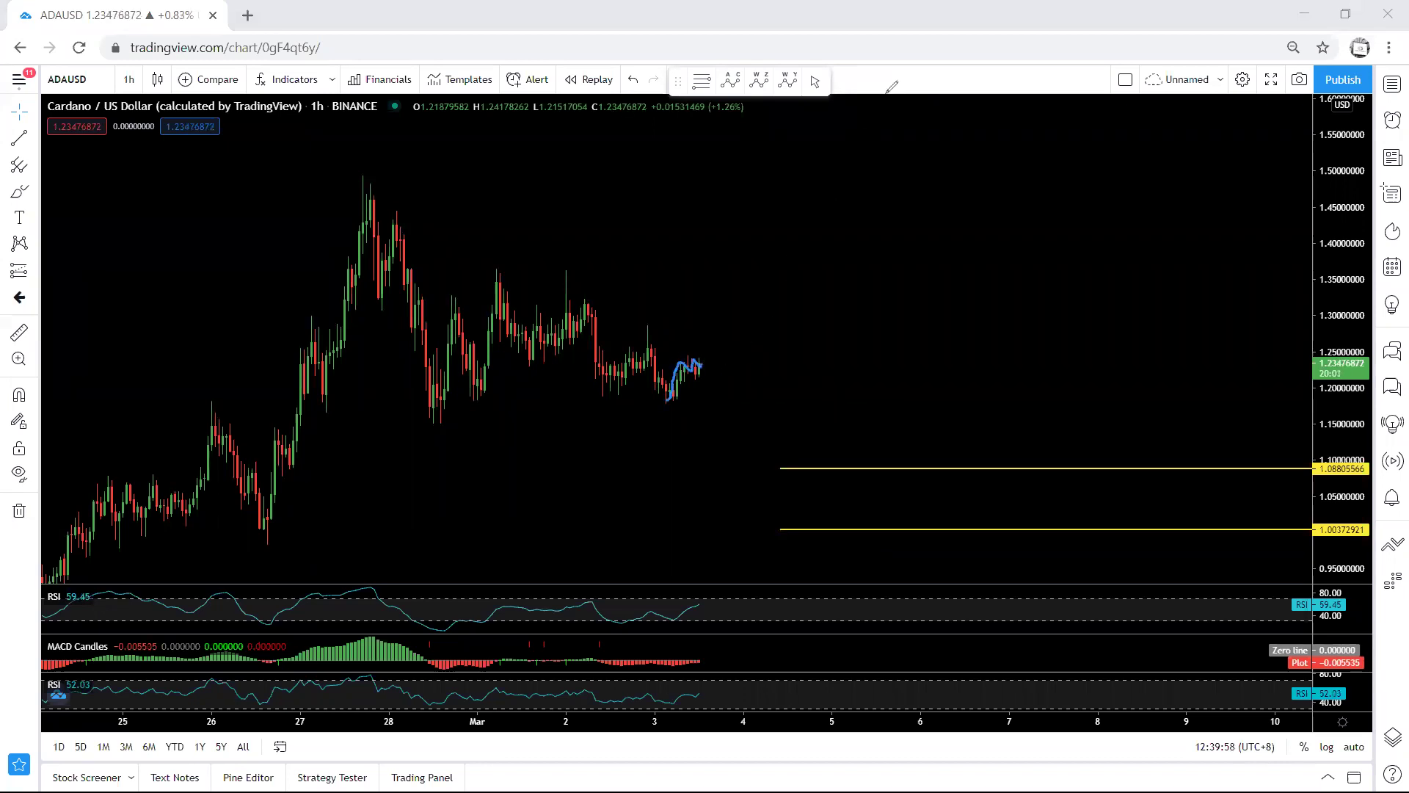
pyautogui.press('Escape')
pyautogui.moveTo(618, 236); pyautogui.dragTo(714, 233)
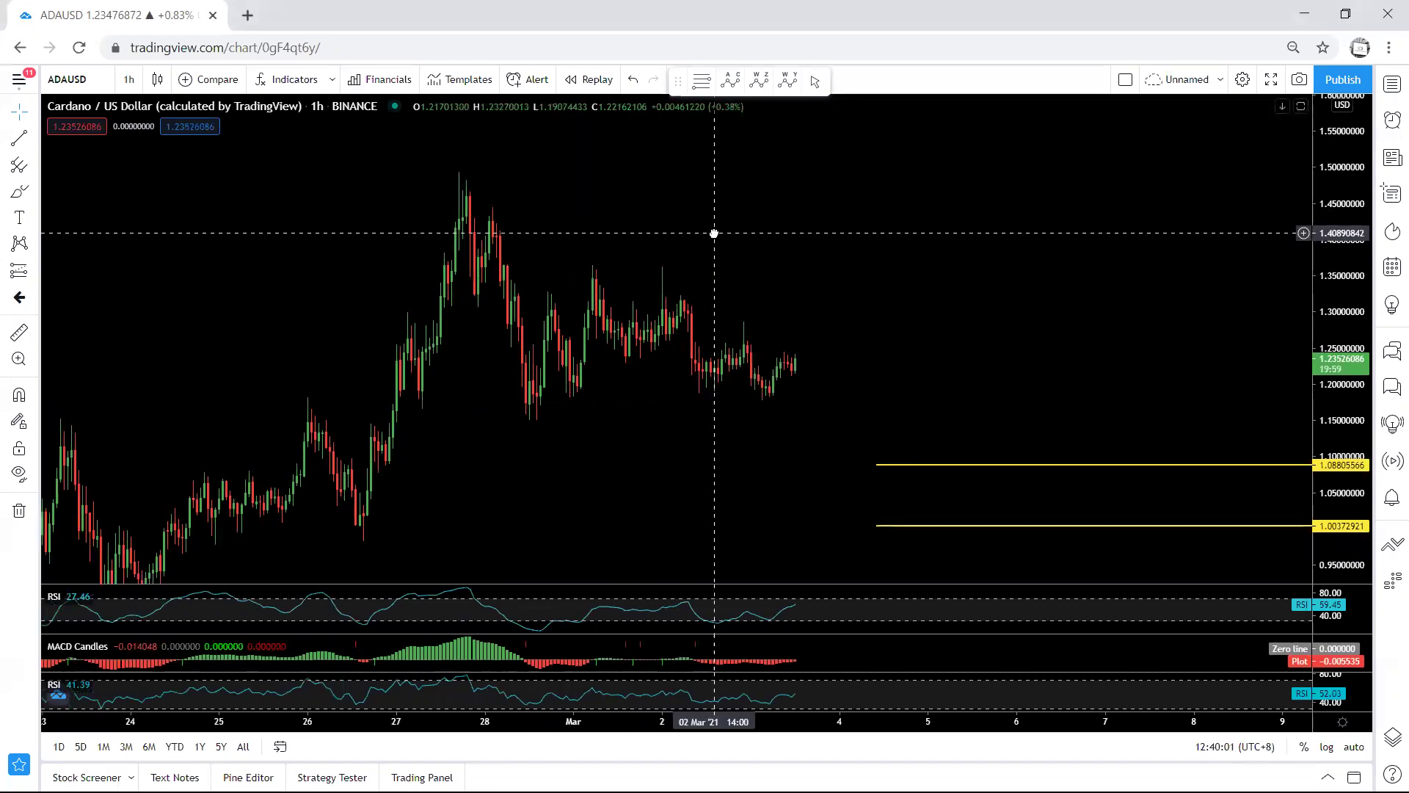
pyautogui.scroll(-1, 1141, 405)
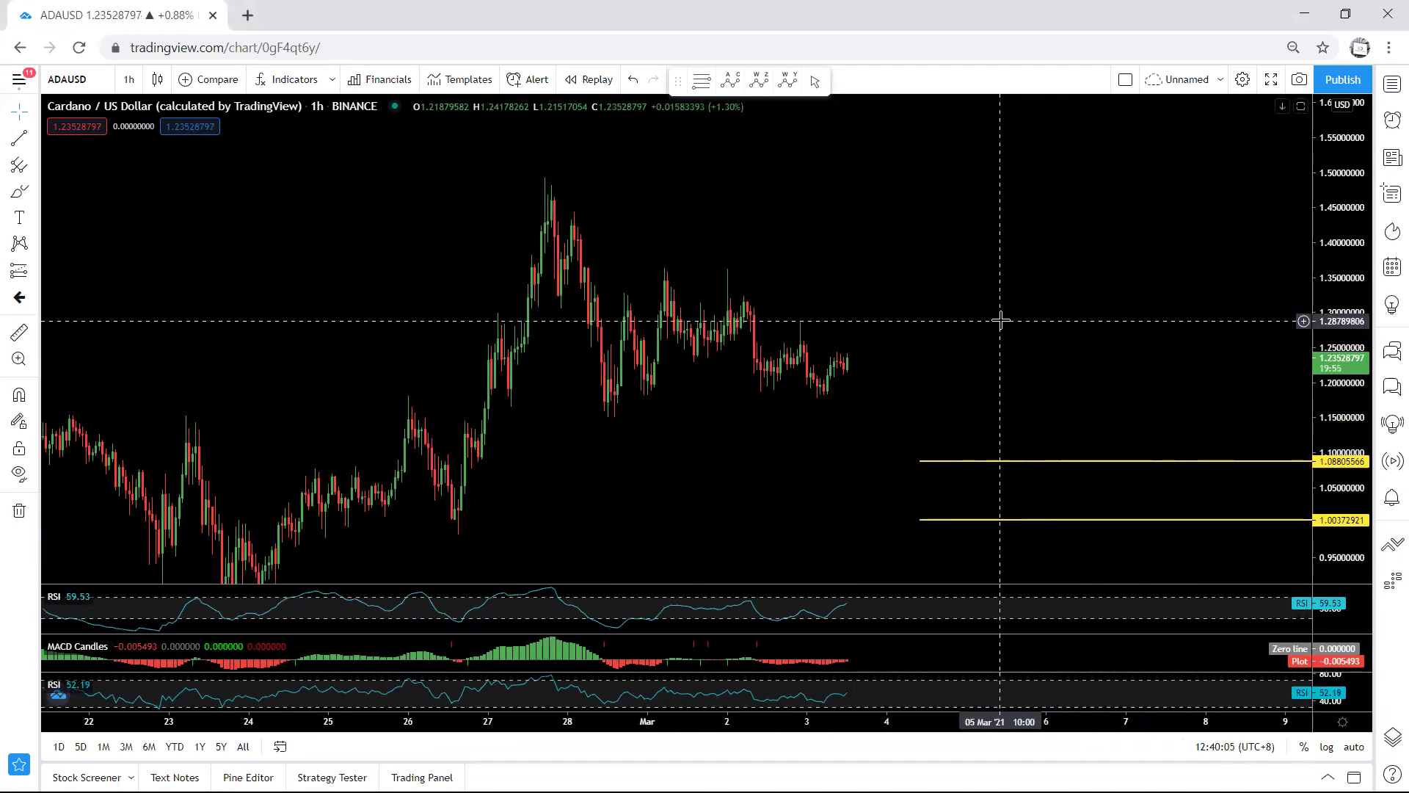
pyautogui.moveTo(945, 314); pyautogui.dragTo(933, 300)
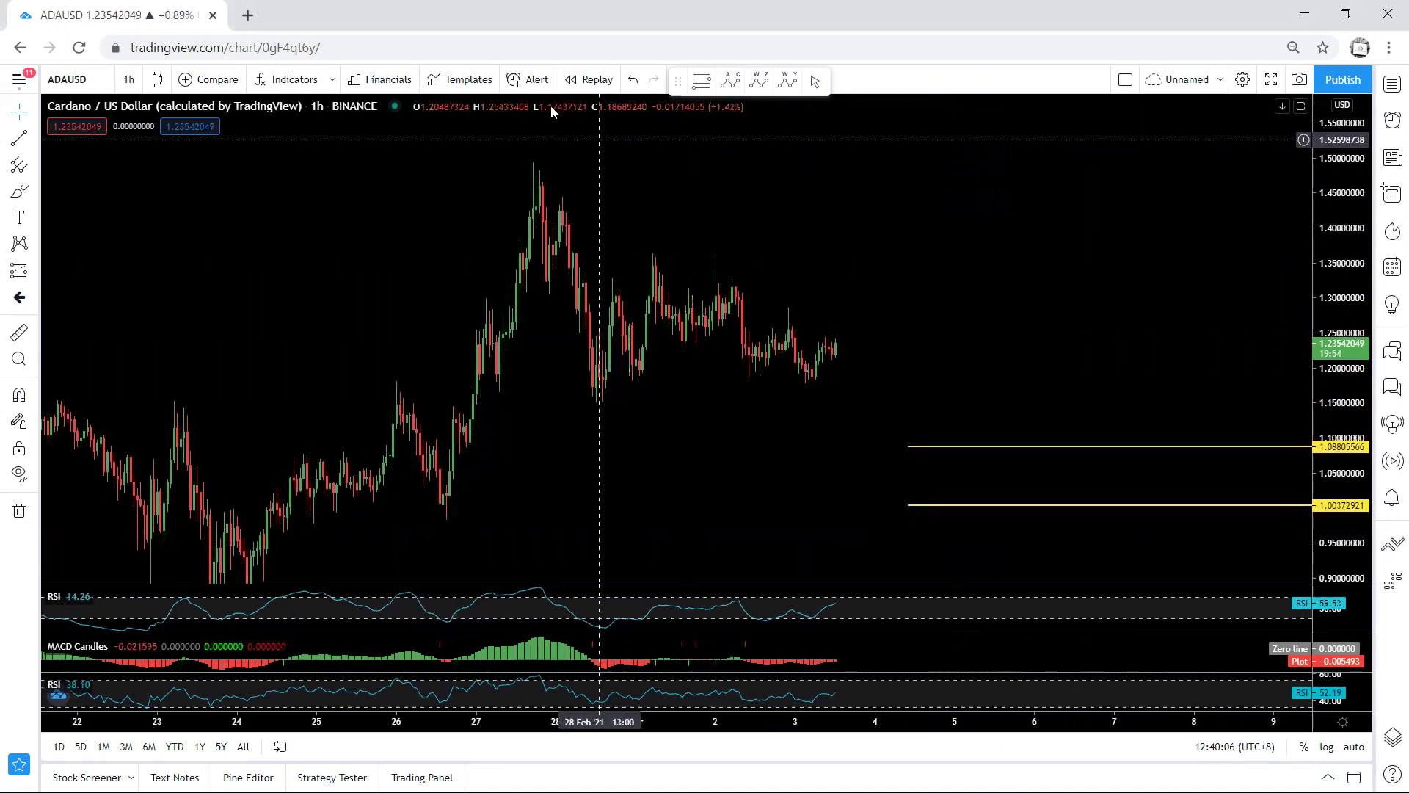
pyautogui.moveTo(755, 357)
pyautogui.mouseDown()
pyautogui.moveTo(779, 340)
pyautogui.moveTo(825, 359)
pyautogui.moveTo(833, 348)
pyautogui.moveTo(853, 382)
pyautogui.moveTo(896, 392)
pyautogui.moveTo(919, 374)
pyautogui.moveTo(947, 403)
pyautogui.mouseUp()
pyautogui.moveTo(682, 292); pyautogui.dragTo(896, 396)
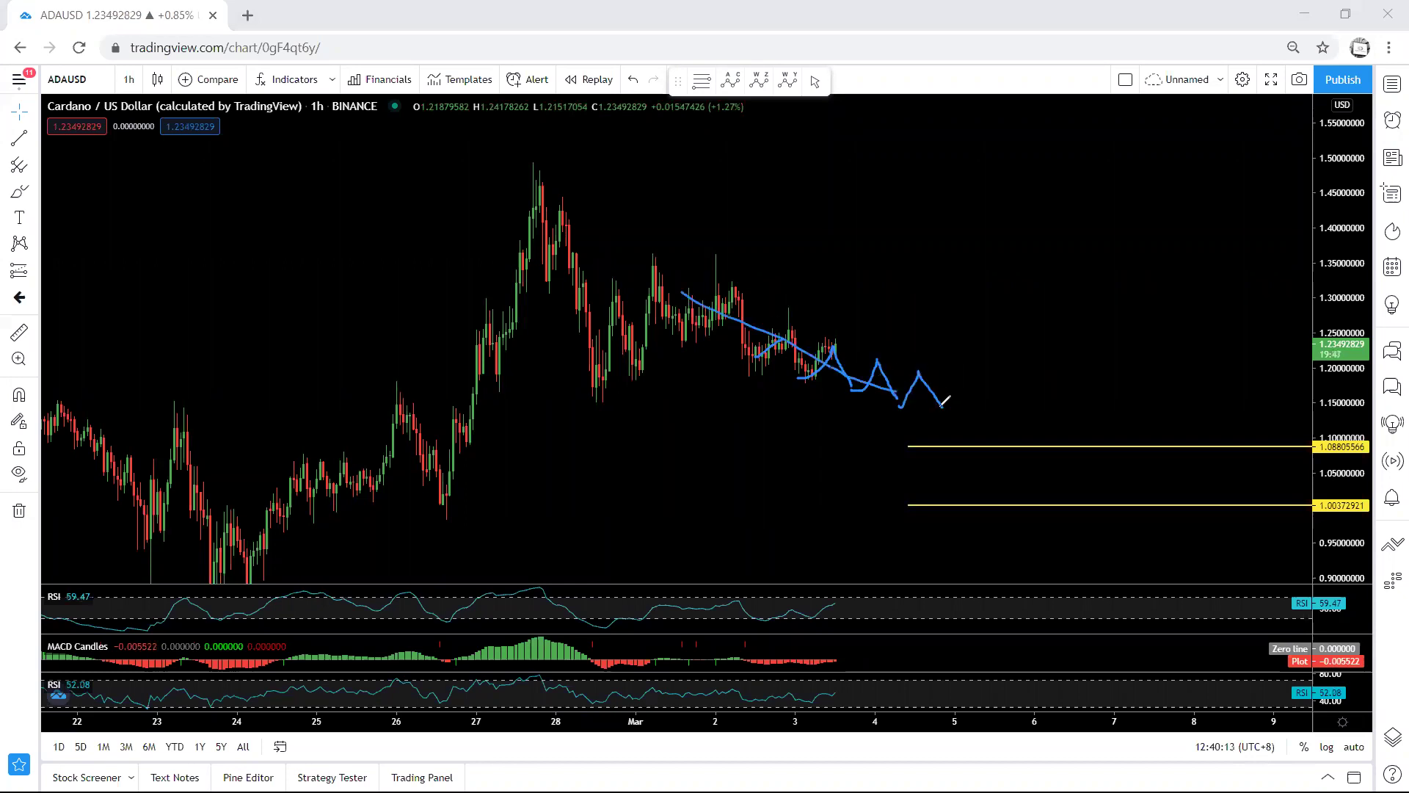
pyautogui.moveTo(548, 404); pyautogui.dragTo(628, 407)
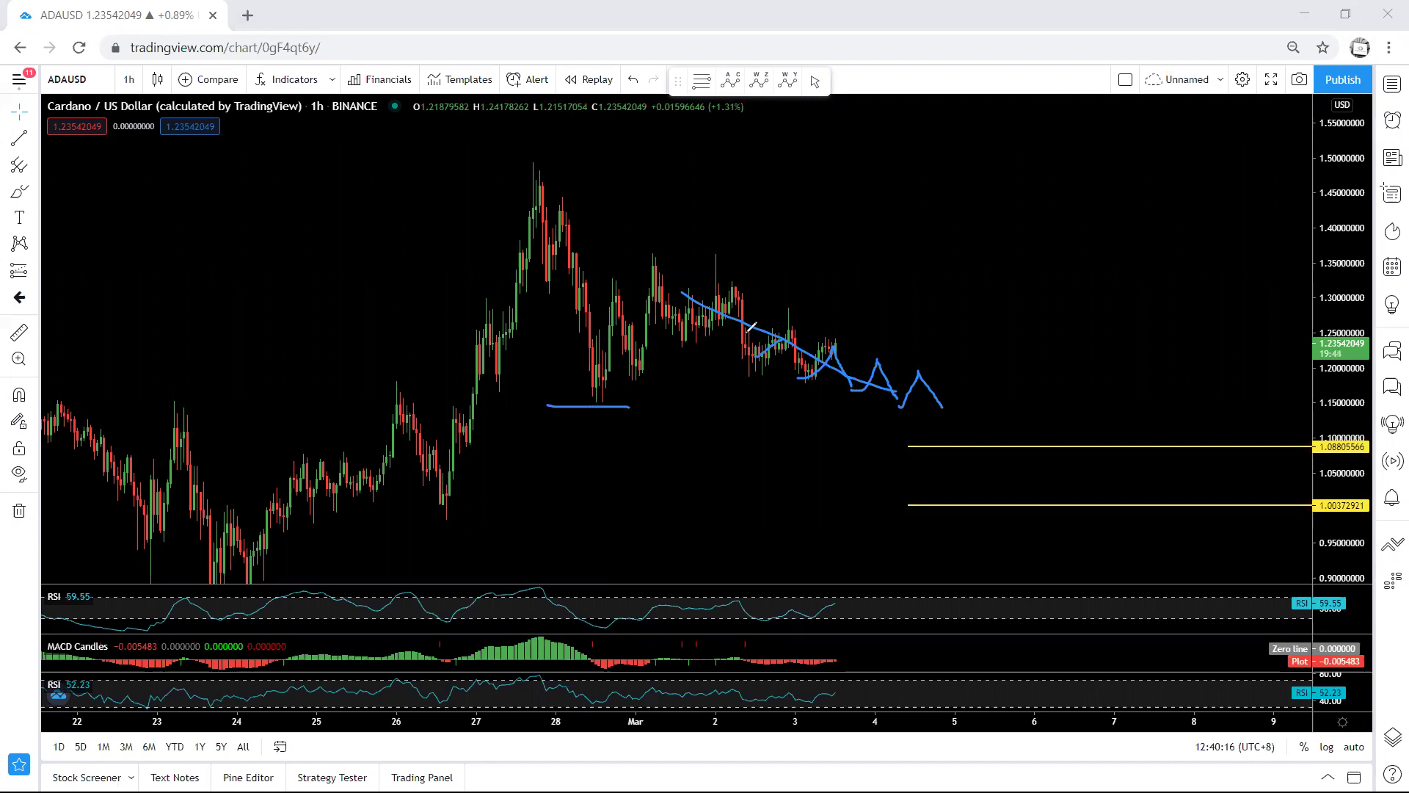
pyautogui.press('Escape')
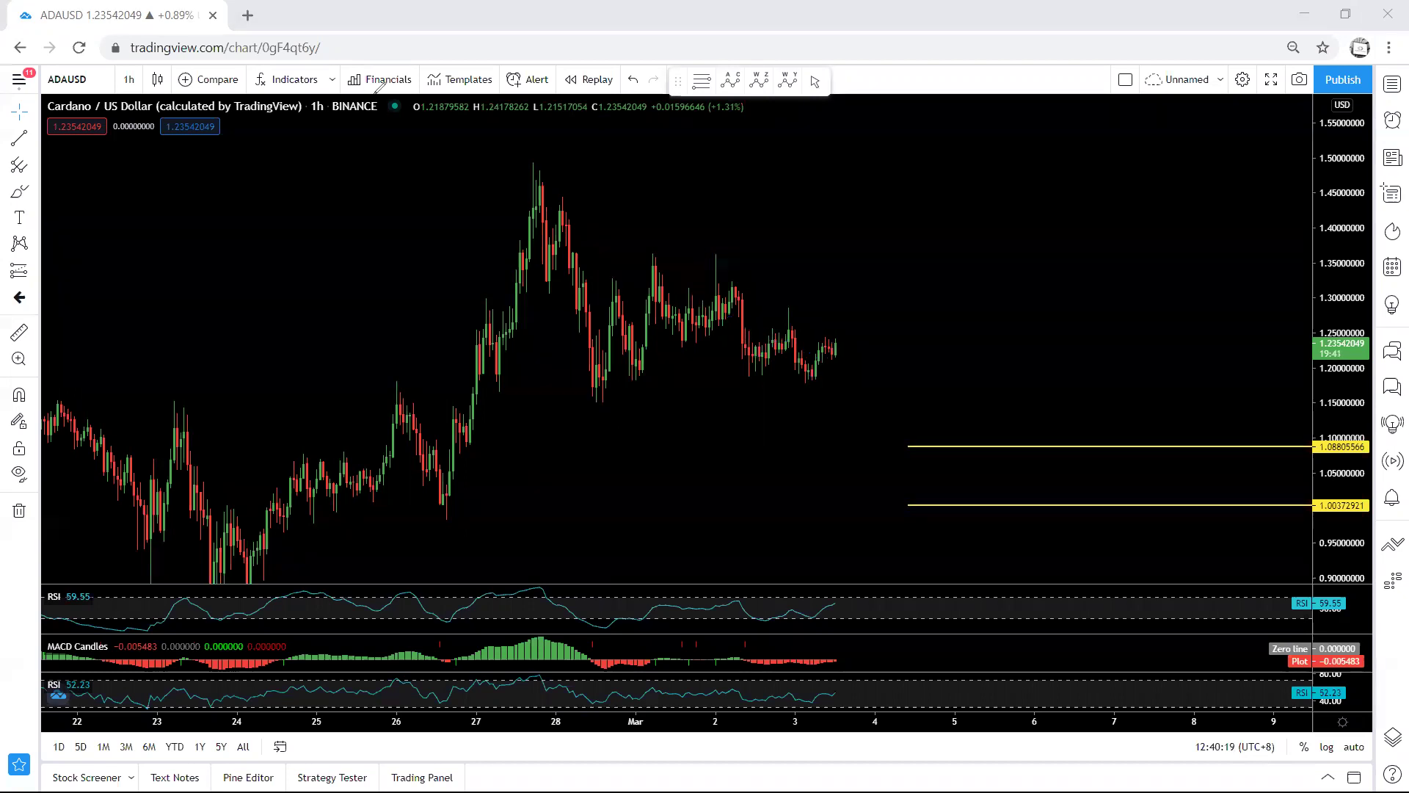
# Draw a trend line from the 1 March high near 1.366 to the latest price
pyautogui.click(18, 137)
pyautogui.click(653, 252)
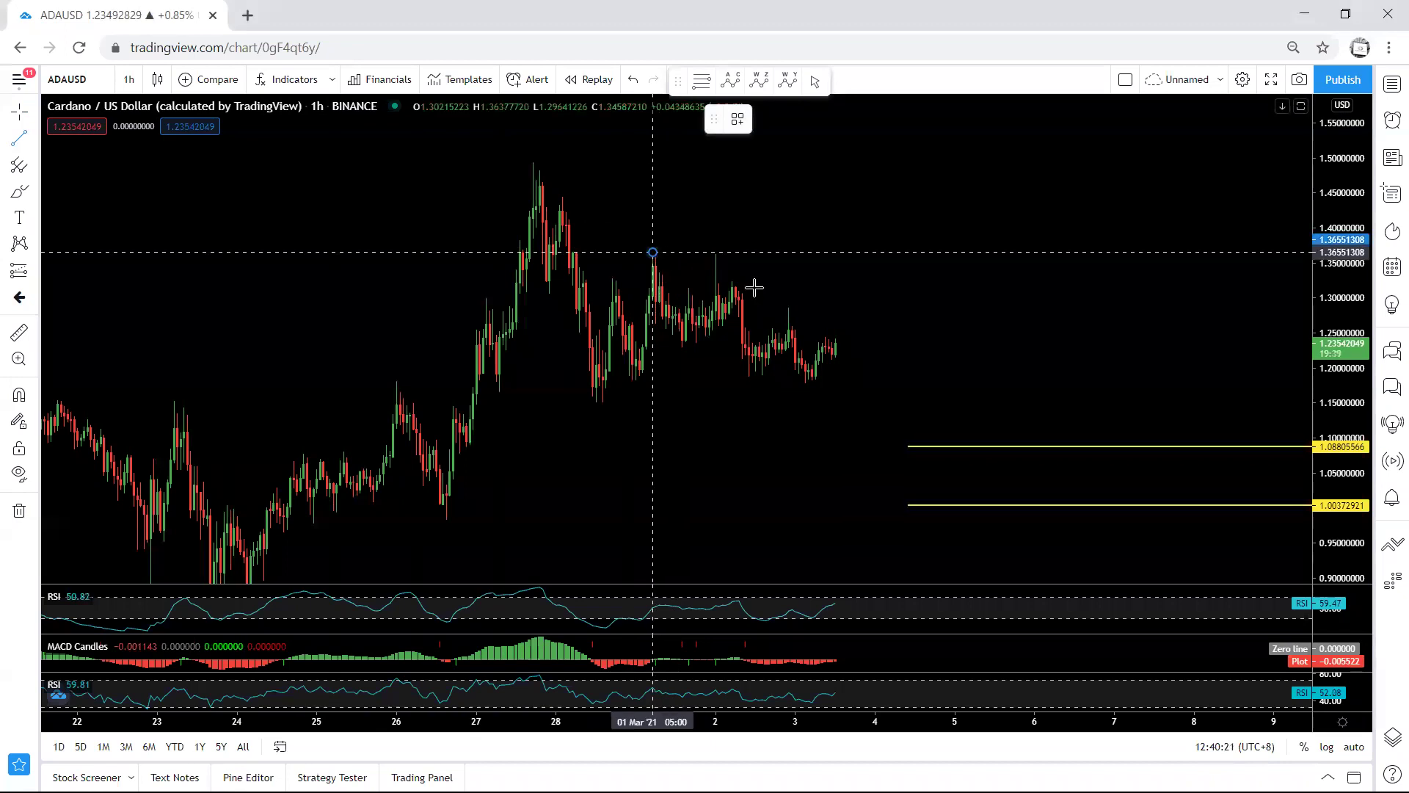
pyautogui.click(911, 347)
pyautogui.press('Escape')
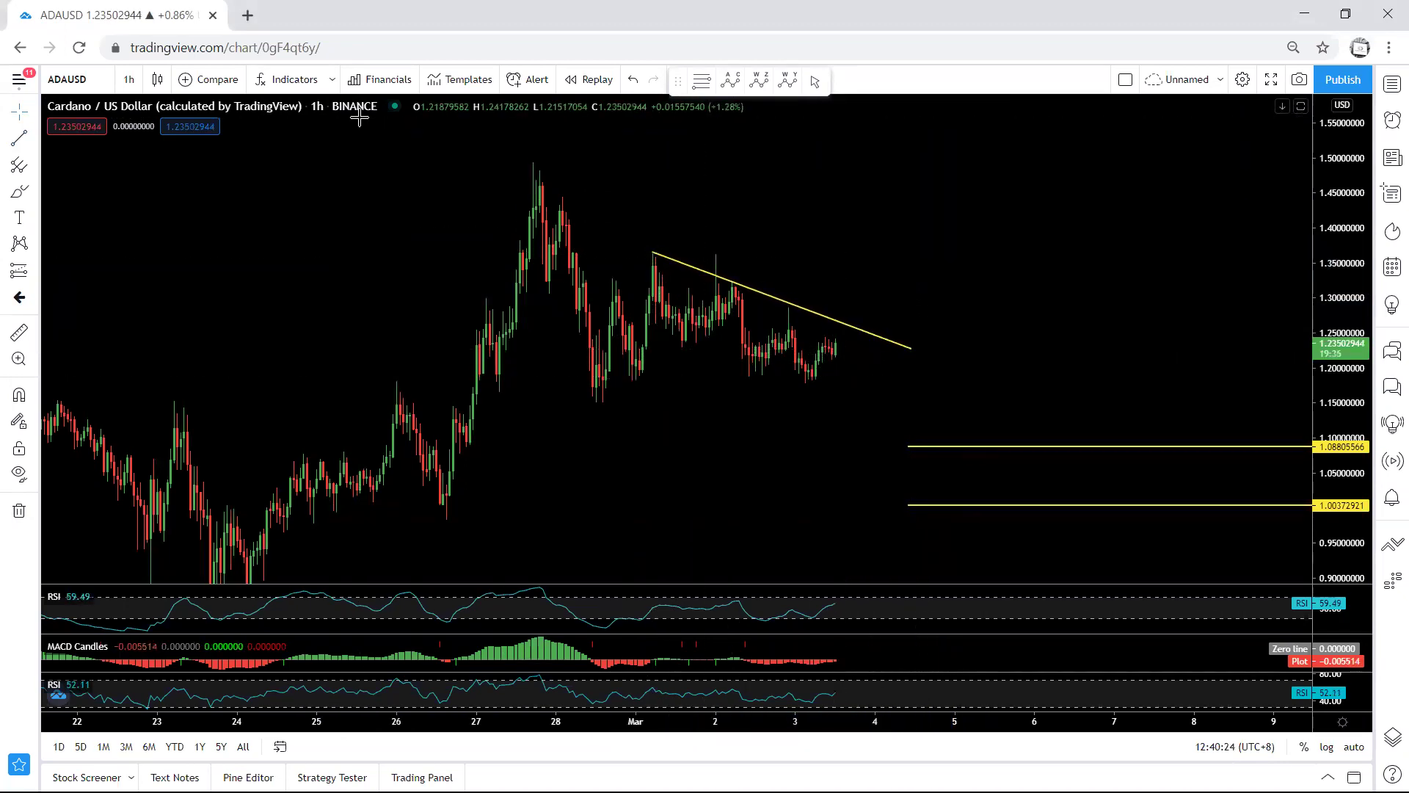
pyautogui.moveTo(798, 371)
pyautogui.mouseDown()
pyautogui.moveTo(841, 334)
pyautogui.moveTo(849, 295)
pyautogui.moveTo(875, 300)
pyautogui.moveTo(875, 316)
pyautogui.moveTo(882, 257)
pyautogui.mouseUp()
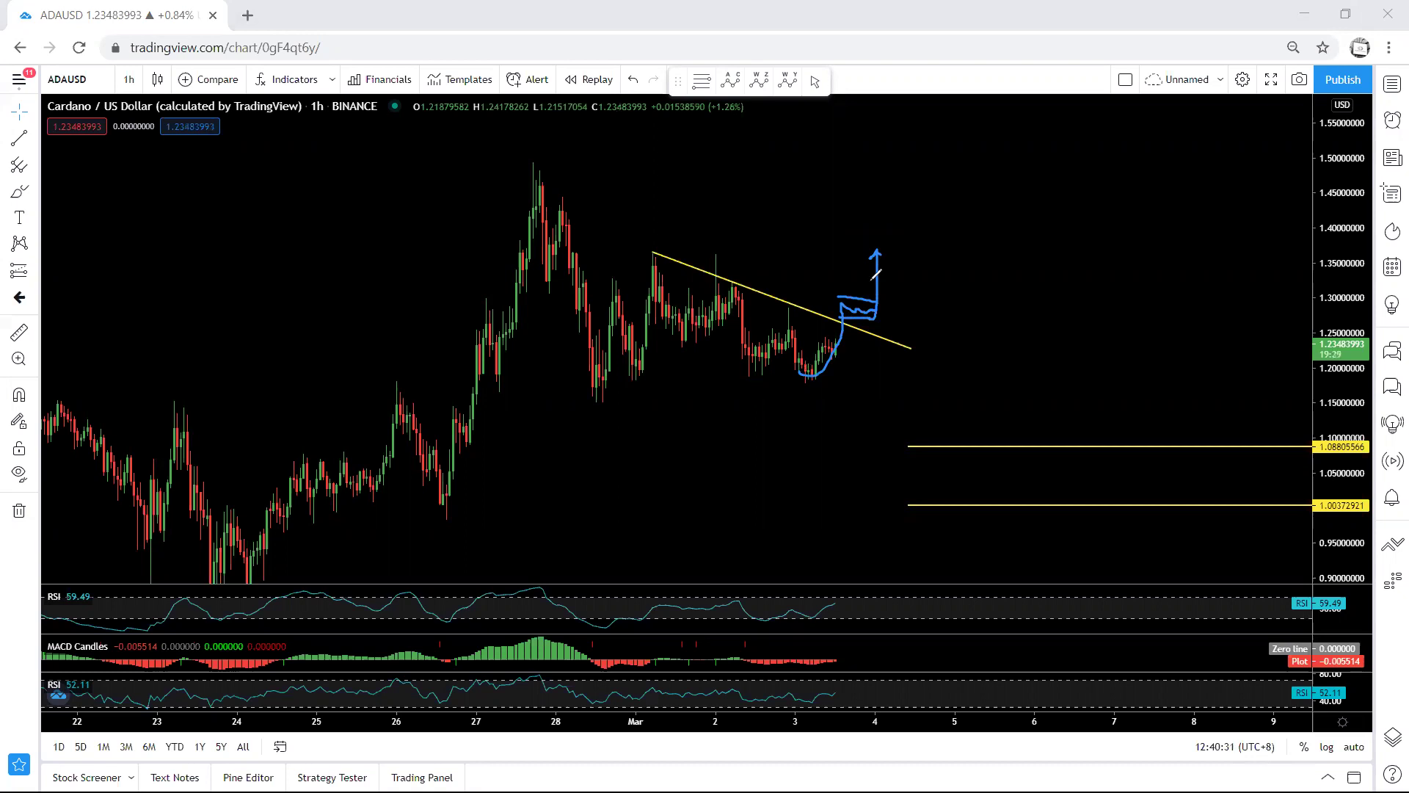
pyautogui.hotkey('ctrl', 'z')
pyautogui.moveTo(796, 380)
pyautogui.mouseDown()
pyautogui.moveTo(853, 328)
pyautogui.moveTo(860, 390)
pyautogui.mouseUp()
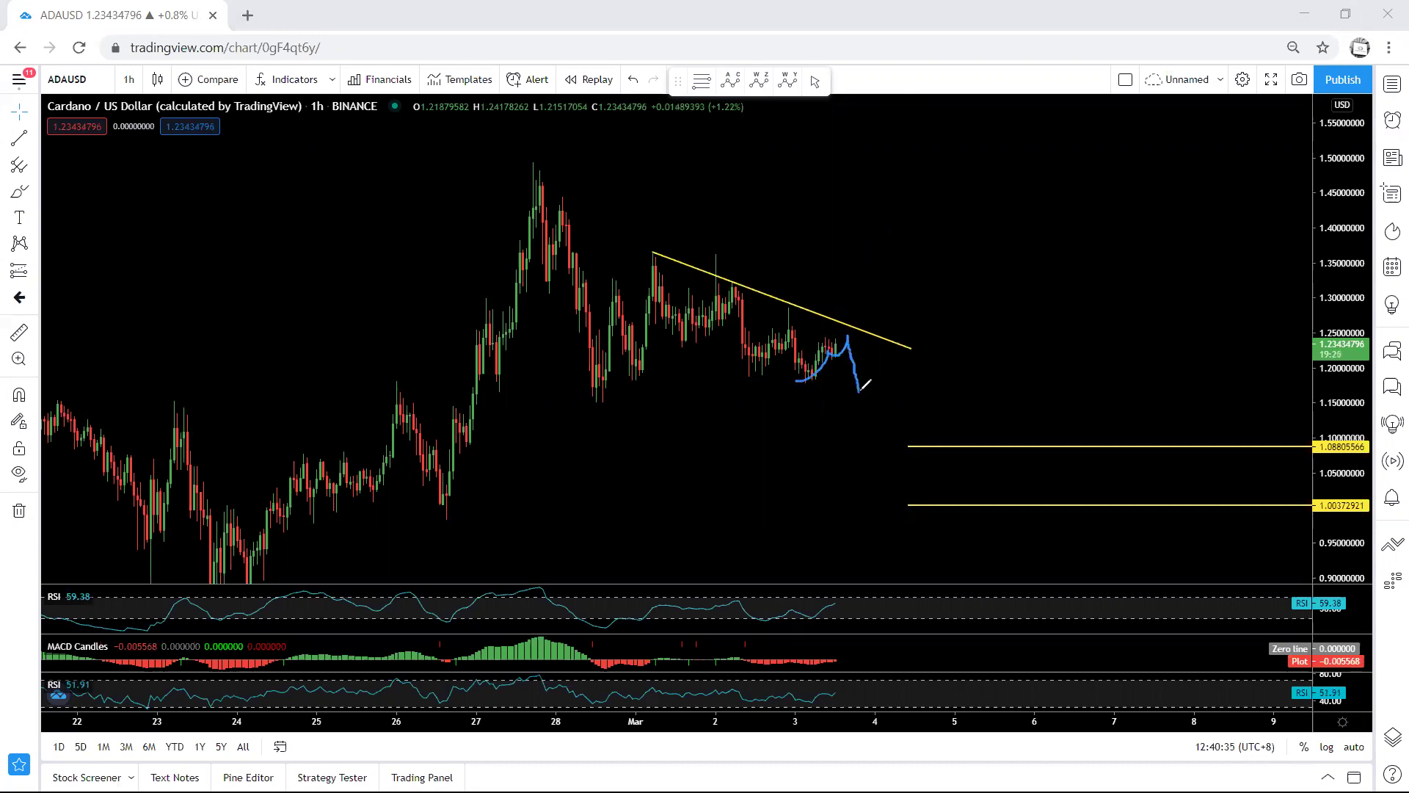
pyautogui.hotkey('ctrl', 'z')
pyautogui.moveTo(807, 381)
pyautogui.mouseDown()
pyautogui.moveTo(823, 339)
pyautogui.moveTo(838, 343)
pyautogui.mouseUp()
pyautogui.hotkey('ctrl', 'z')
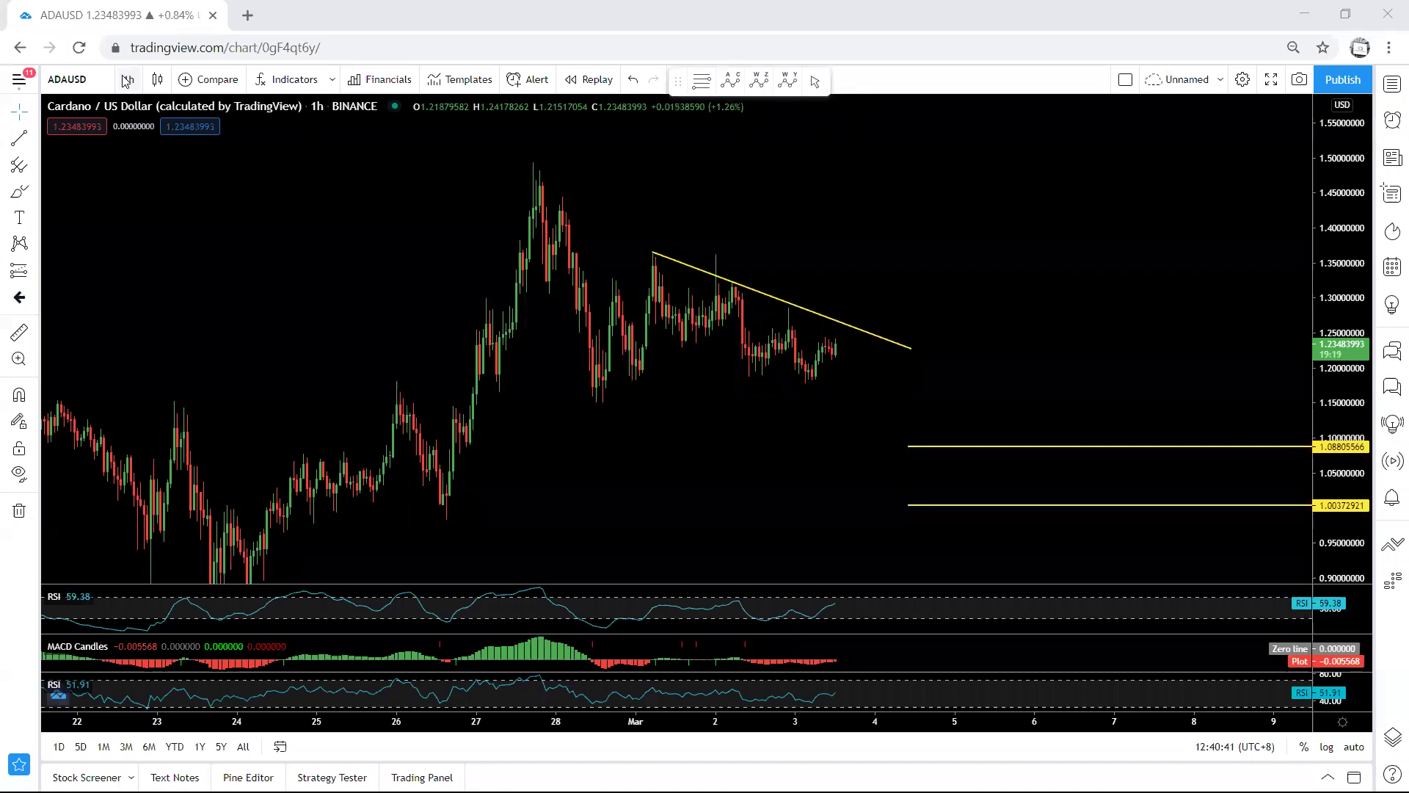
# Change the interval to 15 minutes and centre the recent candles
pyautogui.click(129, 80)
pyautogui.click(150, 228)
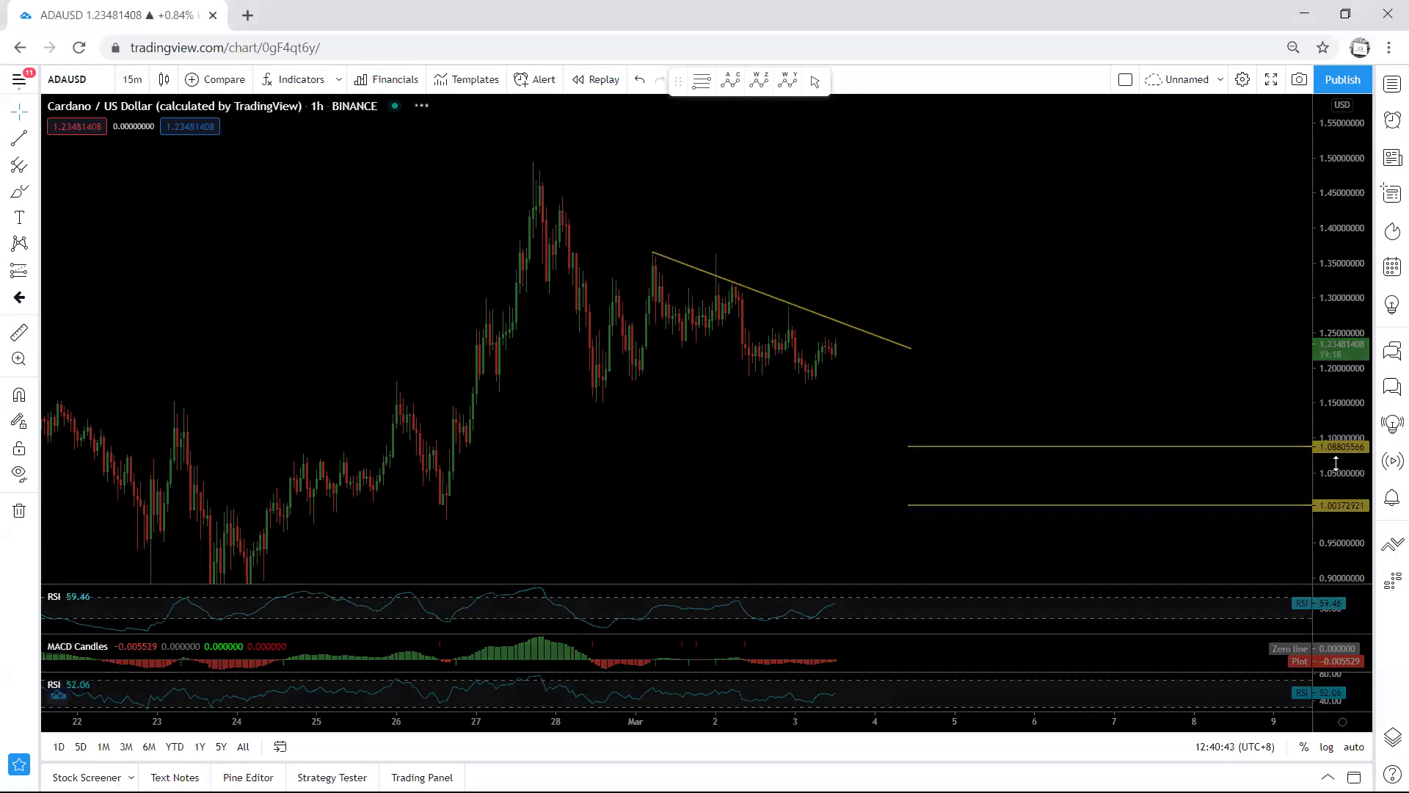
pyautogui.moveTo(1043, 399); pyautogui.dragTo(888, 368)
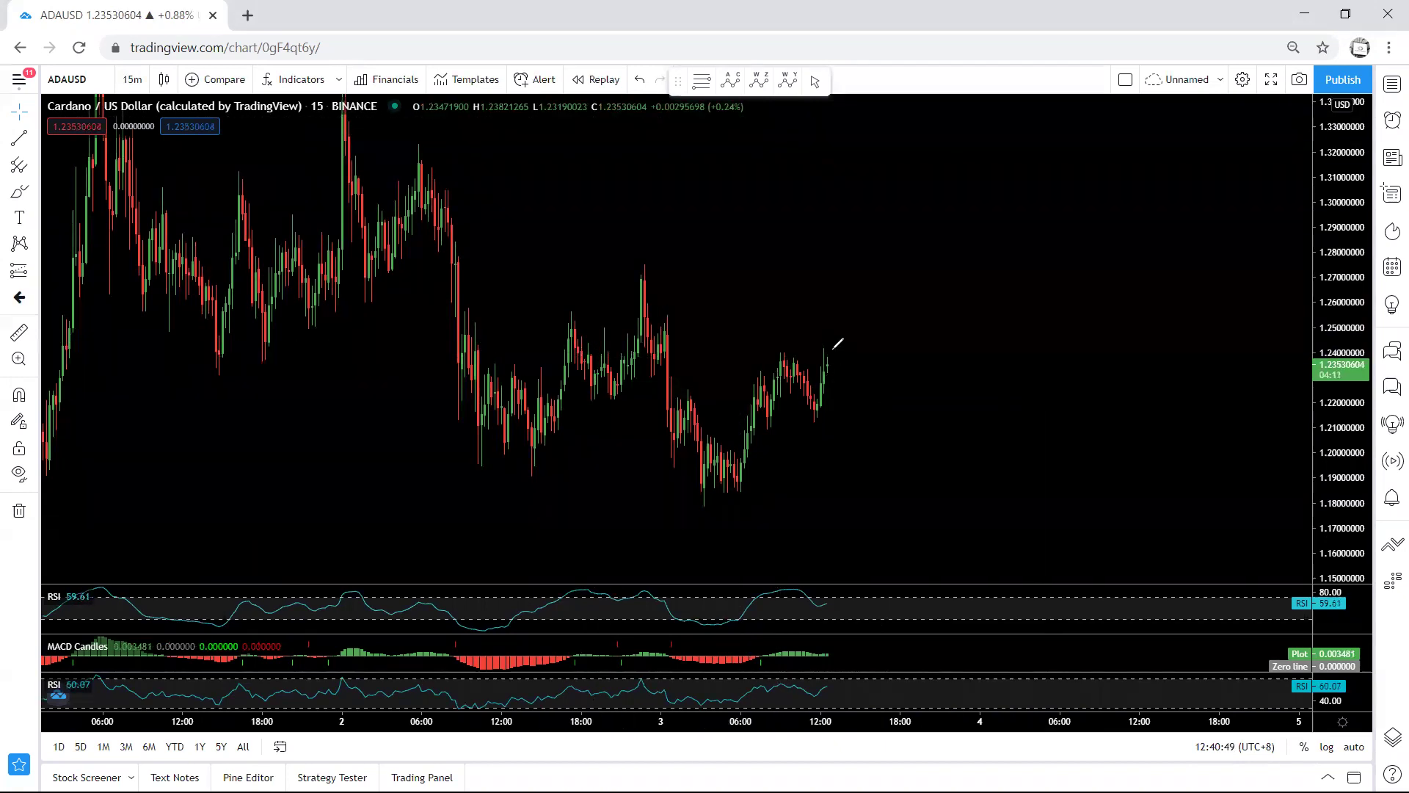
# Sketch a drop, range marks, a bounce arrow and a consolidation circle, then clear them
pyautogui.moveTo(832, 351); pyautogui.dragTo(848, 423)
pyautogui.moveTo(782, 357); pyautogui.dragTo(825, 357)
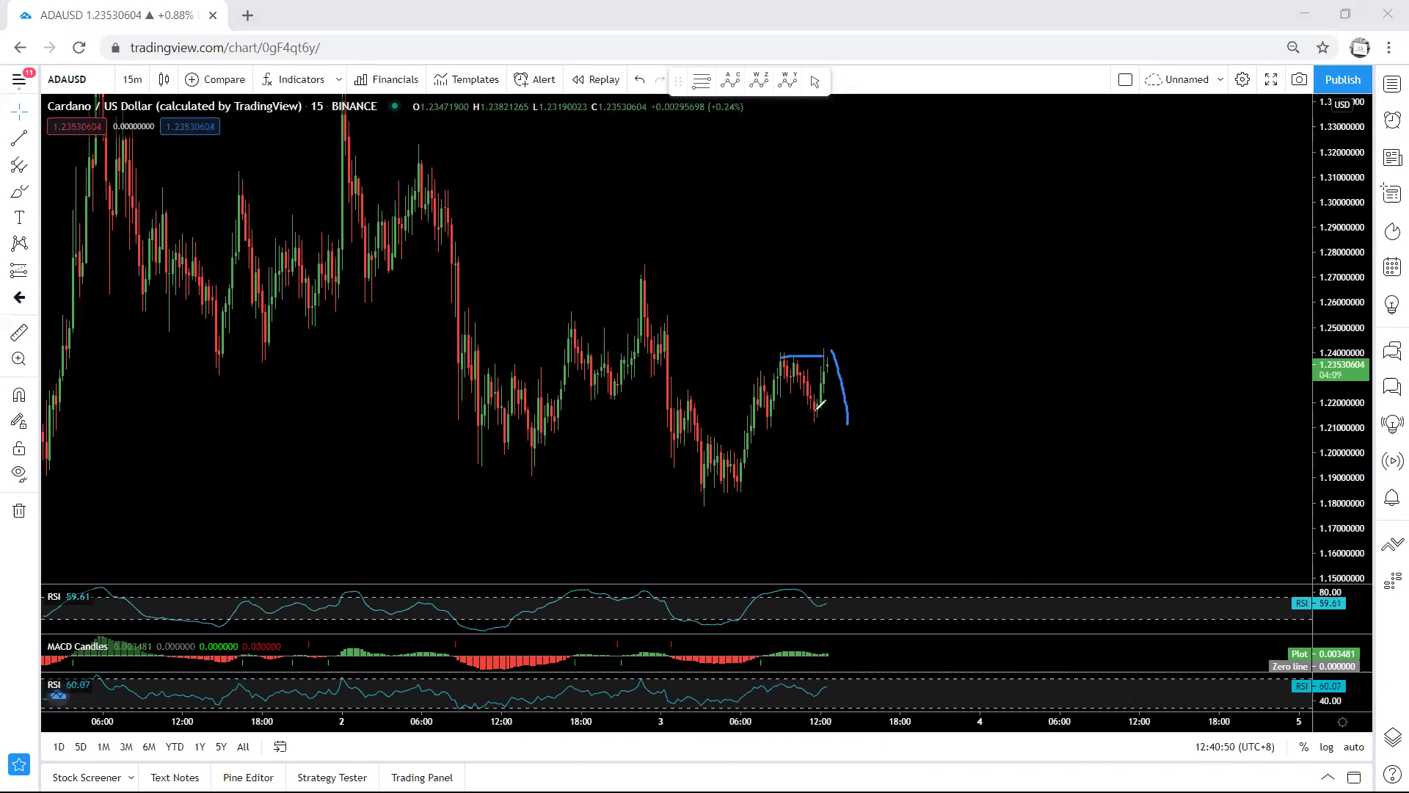
pyautogui.moveTo(816, 419)
pyautogui.mouseDown()
pyautogui.moveTo(838, 418)
pyautogui.moveTo(883, 313)
pyautogui.mouseUp()
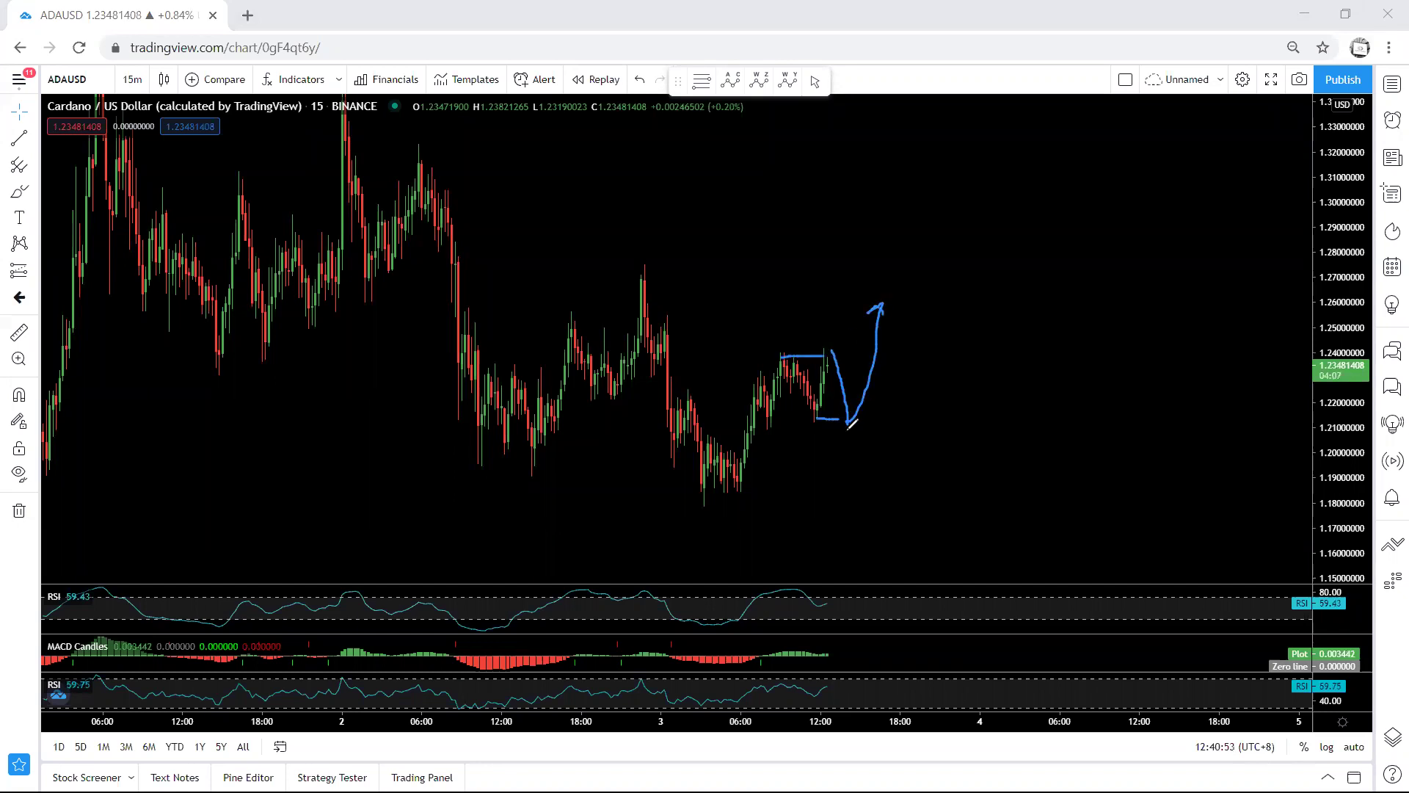
pyautogui.moveTo(771, 350)
pyautogui.mouseDown()
pyautogui.moveTo(844, 347)
pyautogui.moveTo(860, 400)
pyautogui.moveTo(797, 424)
pyautogui.moveTo(768, 356)
pyautogui.mouseUp()
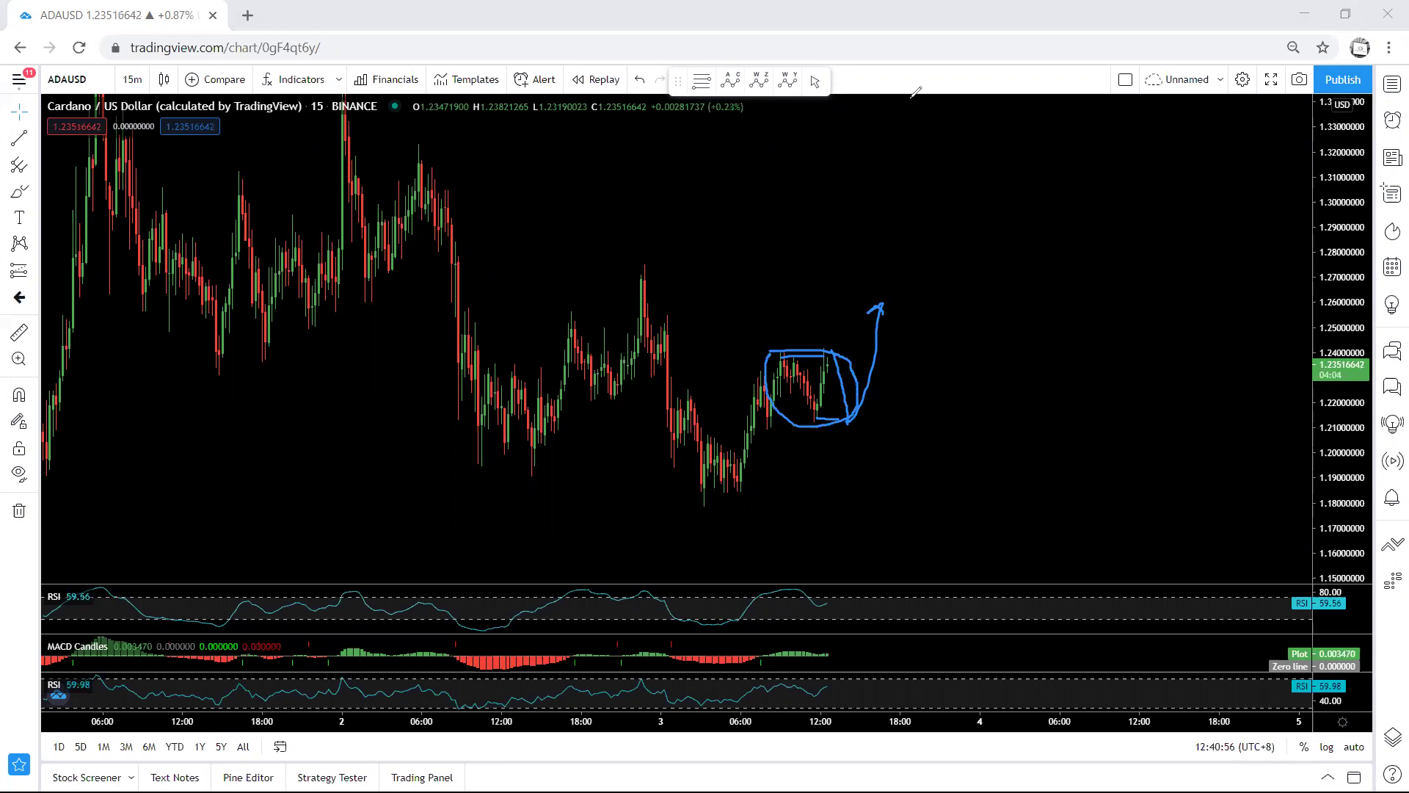
pyautogui.click(493, 108)
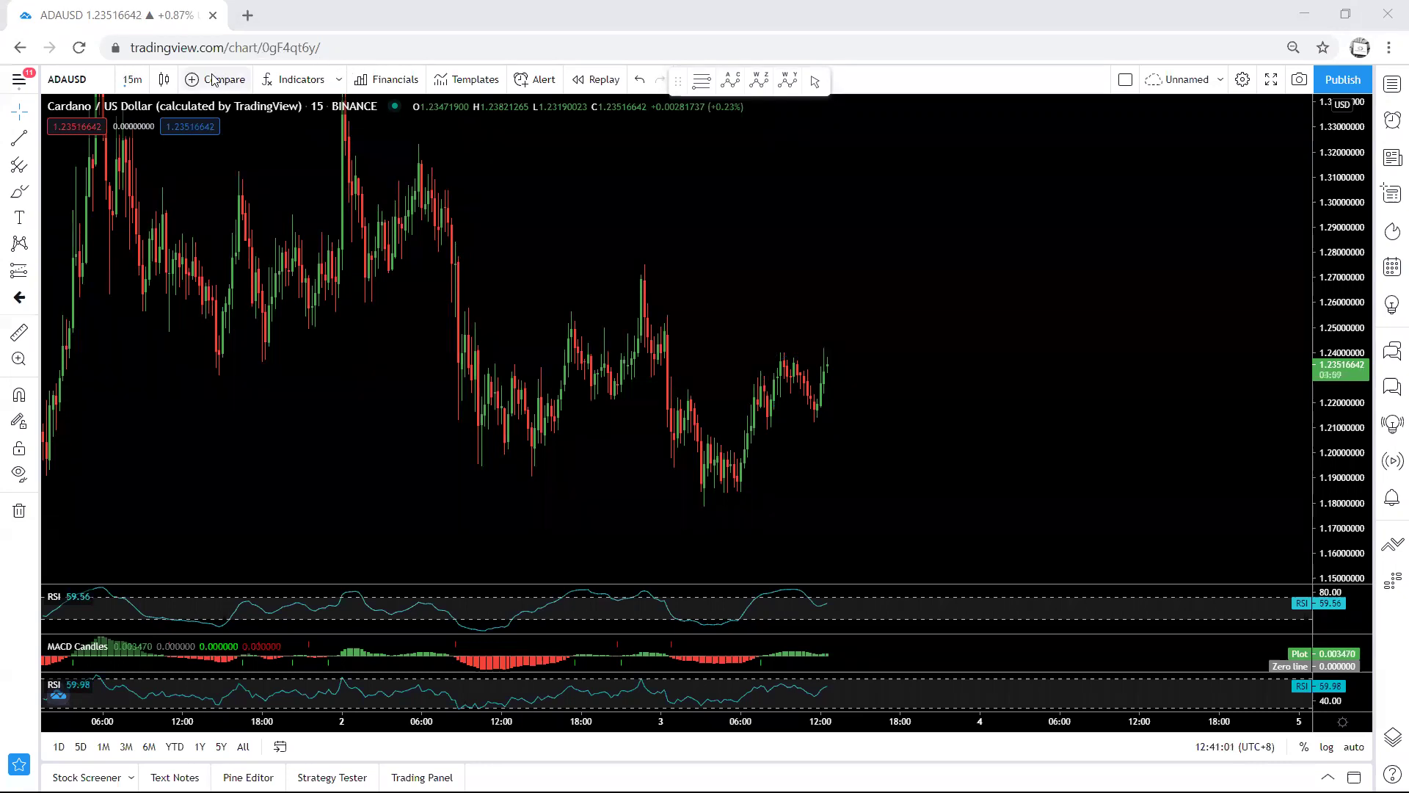
pyautogui.click(132, 79)
# Pick the 1-hour interval and rescale the chart around the recent candles and trend line
pyautogui.click(140, 324)
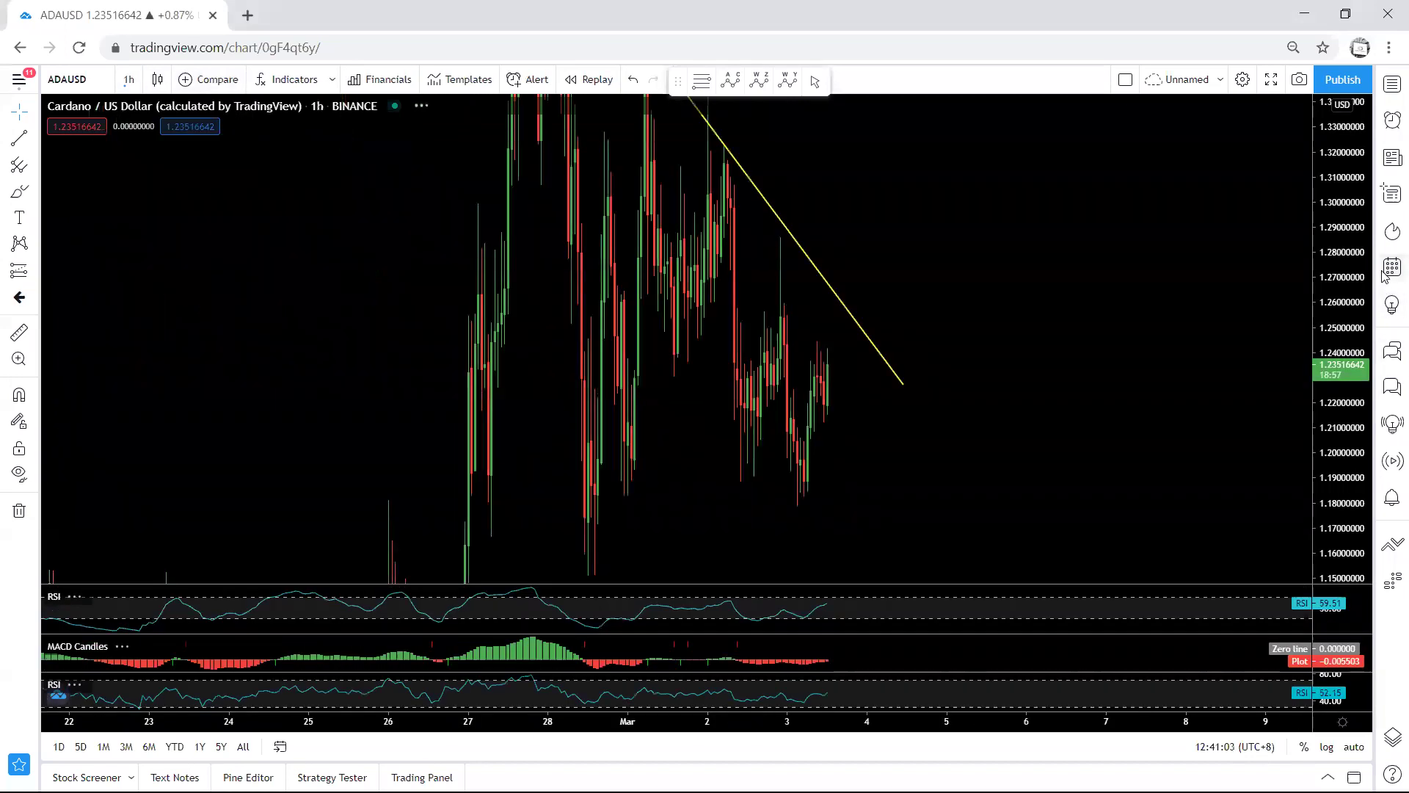
pyautogui.doubleClick(1354, 264)
pyautogui.moveTo(1347, 316); pyautogui.dragTo(1348, 205)
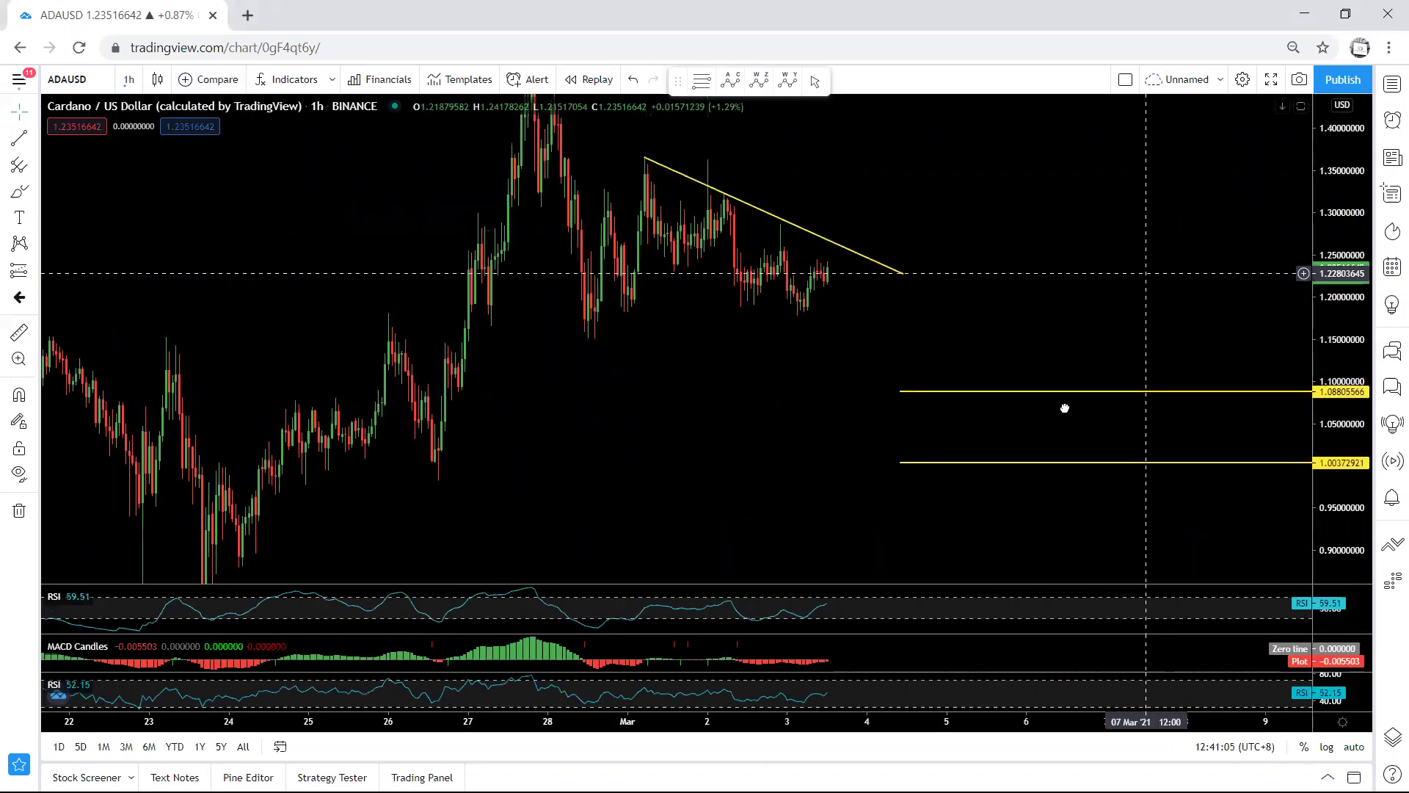
pyautogui.moveTo(1063, 407); pyautogui.dragTo(972, 564)
pyautogui.moveTo(1346, 485); pyautogui.dragTo(1346, 452)
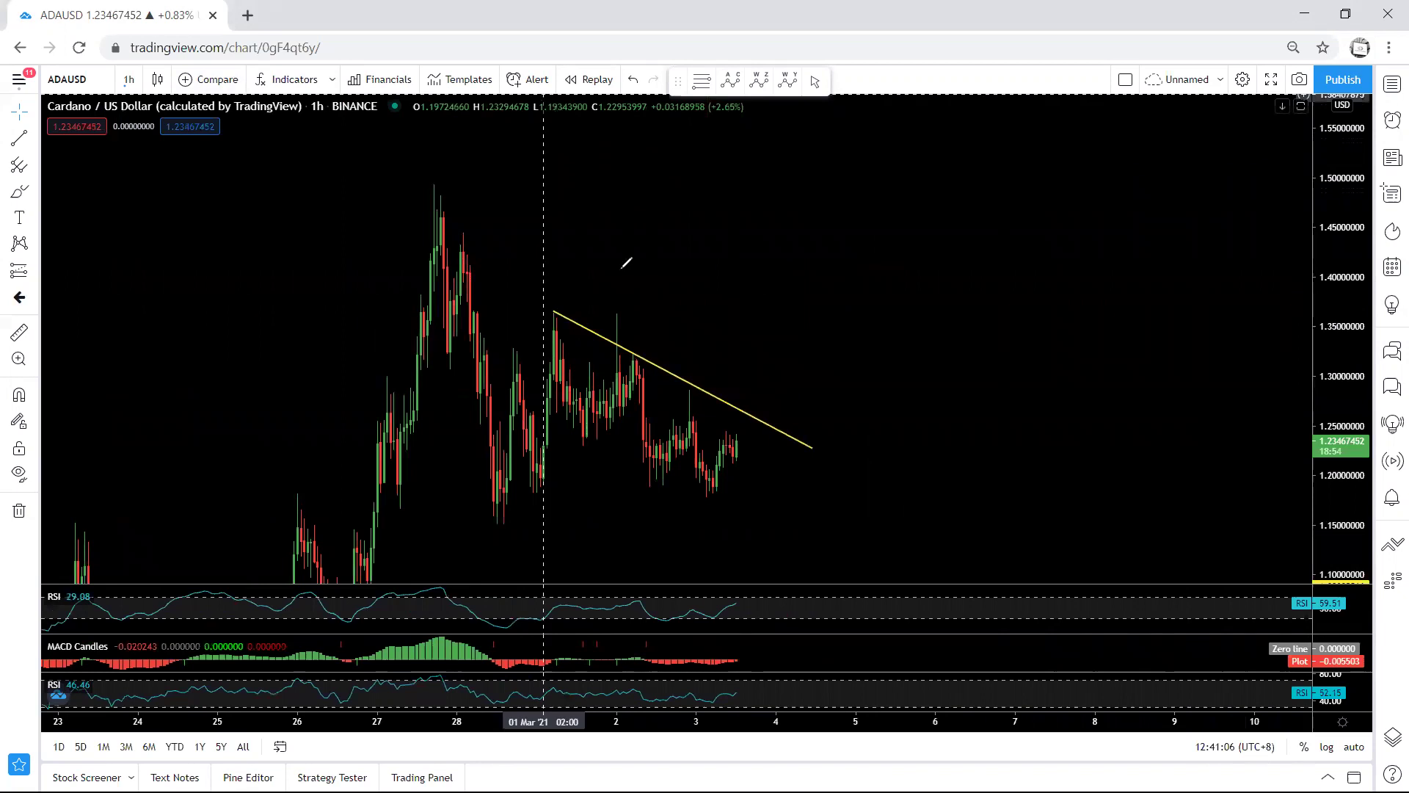
# Sketch a rise and a breakout arrow above the trend line, then clear them
pyautogui.moveTo(725, 458)
pyautogui.mouseDown()
pyautogui.moveTo(756, 420)
pyautogui.moveTo(771, 506)
pyautogui.moveTo(741, 387)
pyautogui.moveTo(770, 386)
pyautogui.mouseUp()
pyautogui.moveTo(744, 400)
pyautogui.mouseDown()
pyautogui.moveTo(779, 409)
pyautogui.moveTo(787, 297)
pyautogui.moveTo(799, 306)
pyautogui.mouseUp()
pyautogui.press('Escape')
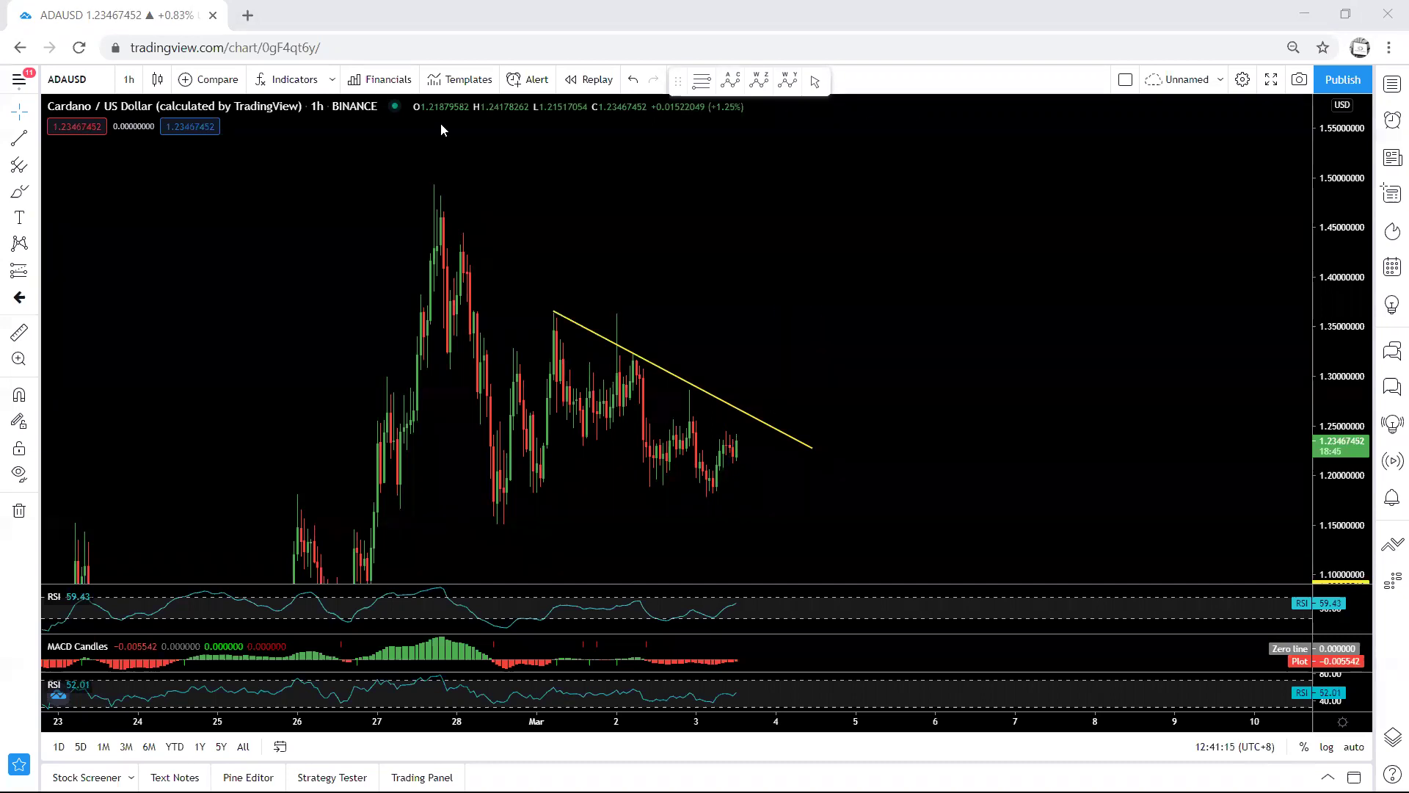
pyautogui.moveTo(700, 291); pyautogui.dragTo(684, 222)
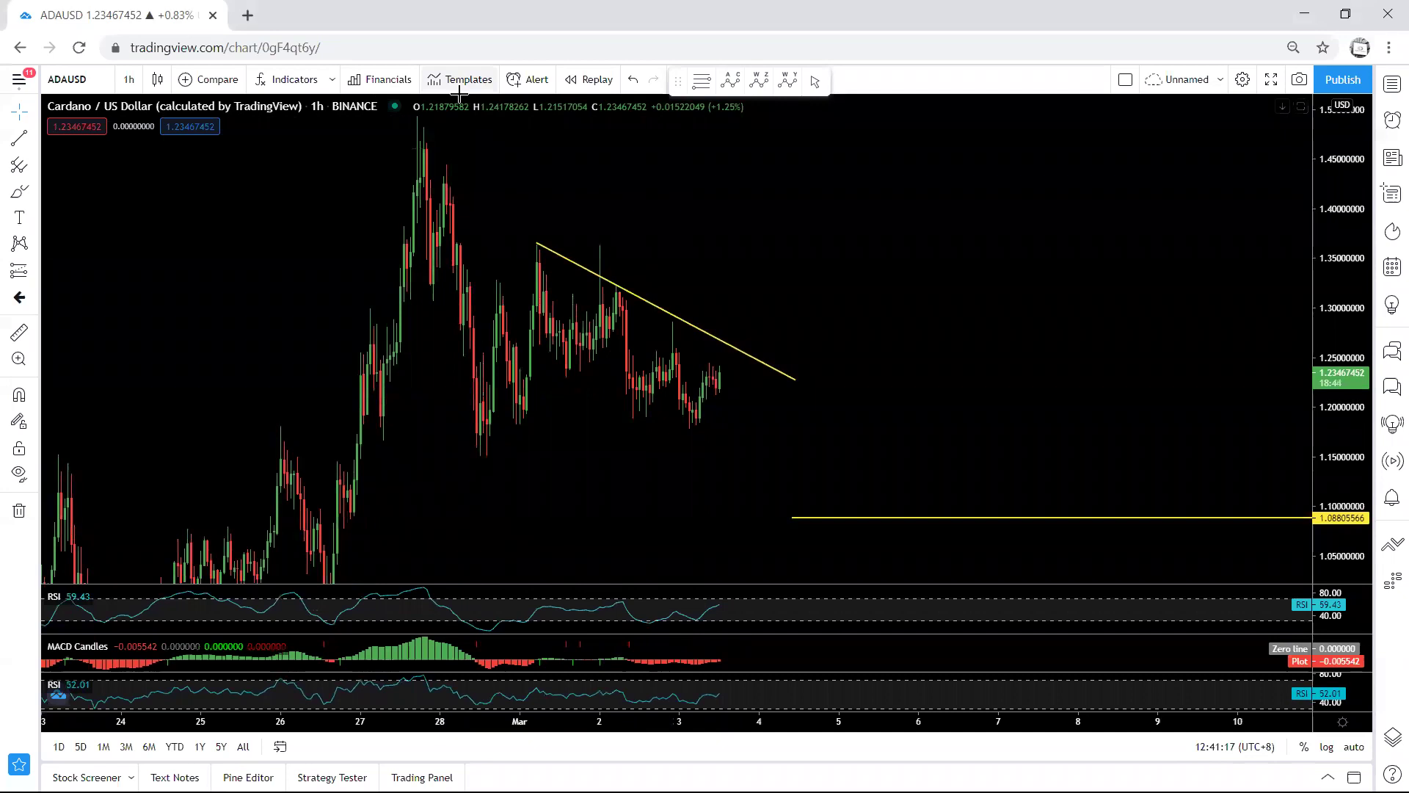
pyautogui.moveTo(686, 419)
pyautogui.mouseDown()
pyautogui.moveTo(725, 367)
pyautogui.moveTo(747, 440)
pyautogui.mouseUp()
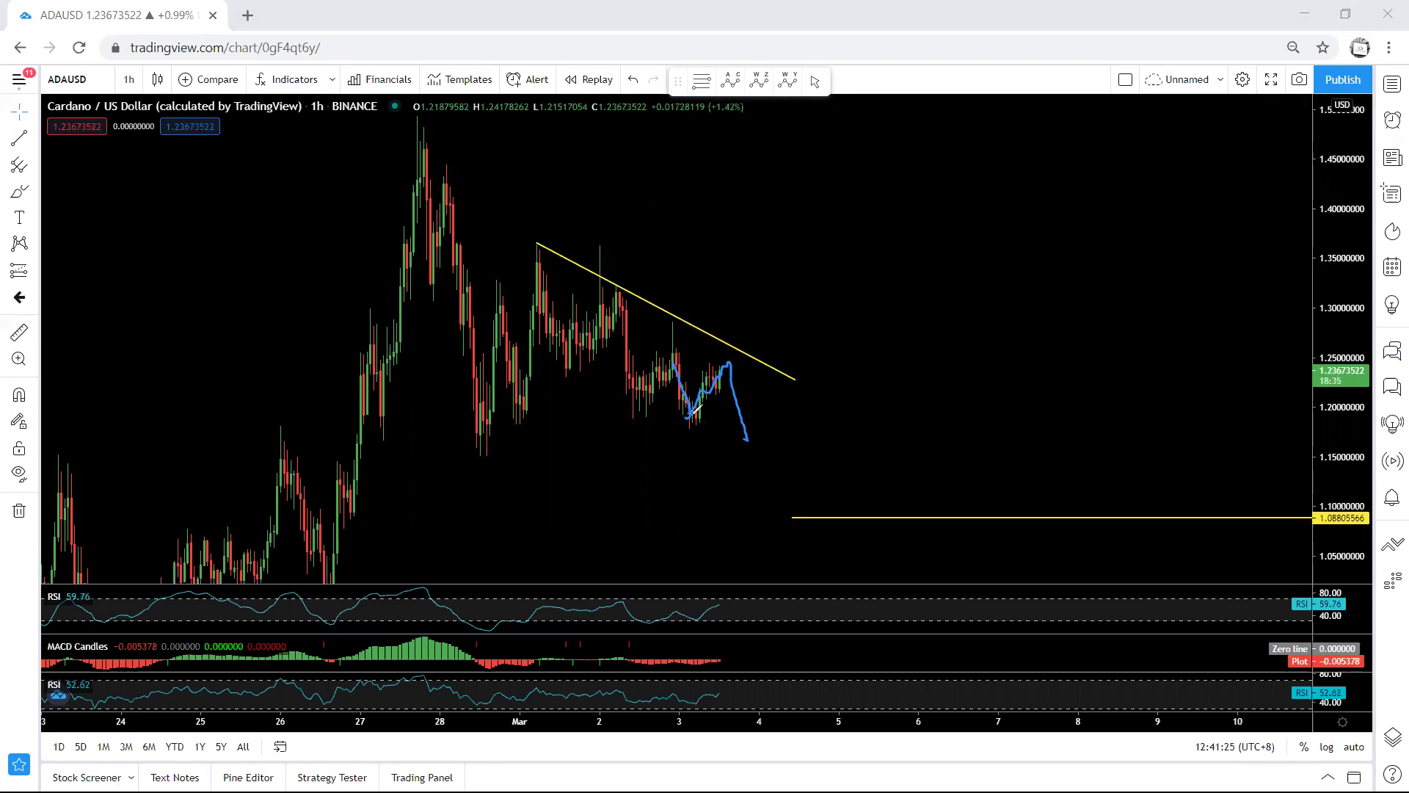
pyautogui.moveTo(747, 441)
pyautogui.mouseDown()
pyautogui.moveTo(811, 449)
pyautogui.moveTo(849, 279)
pyautogui.moveTo(869, 304)
pyautogui.mouseUp()
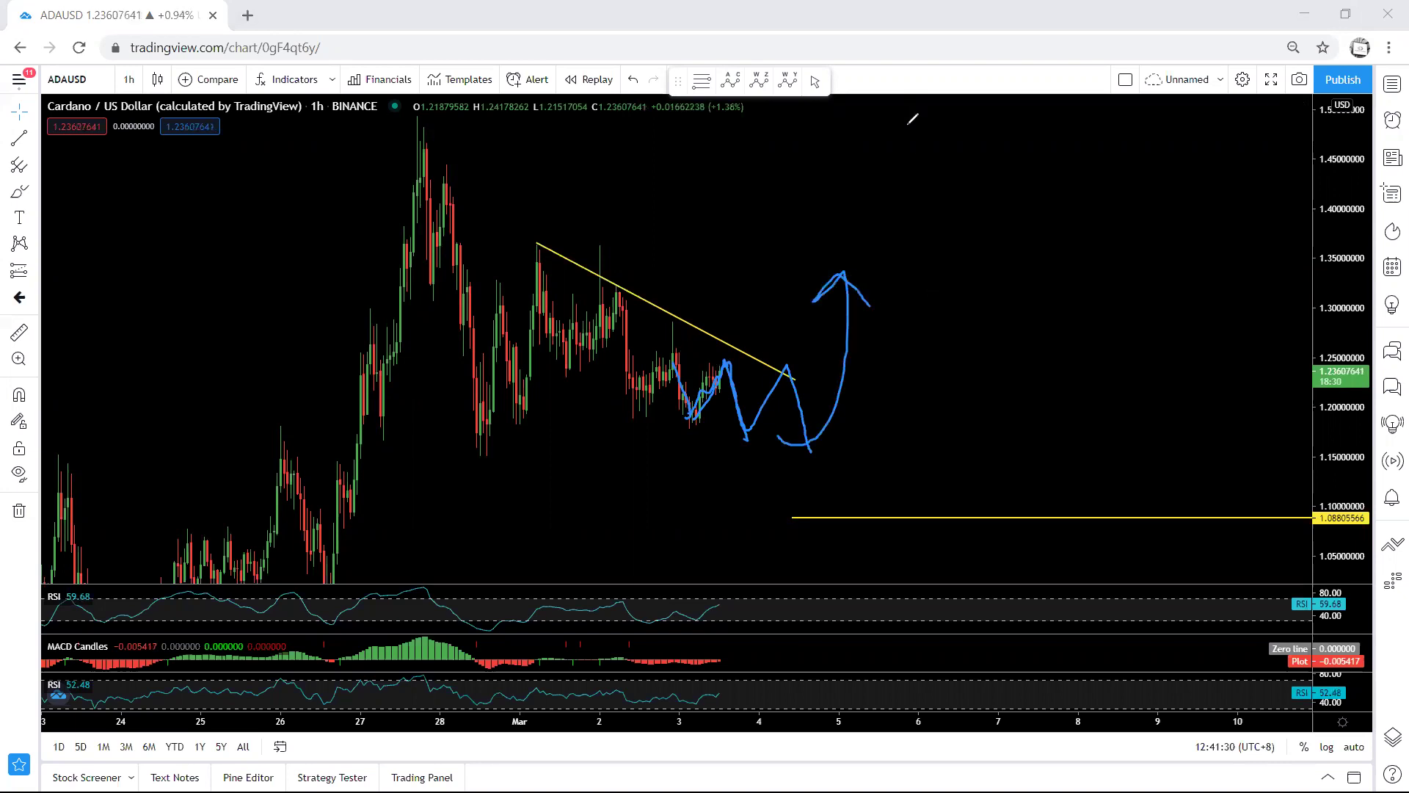
pyautogui.press('e')
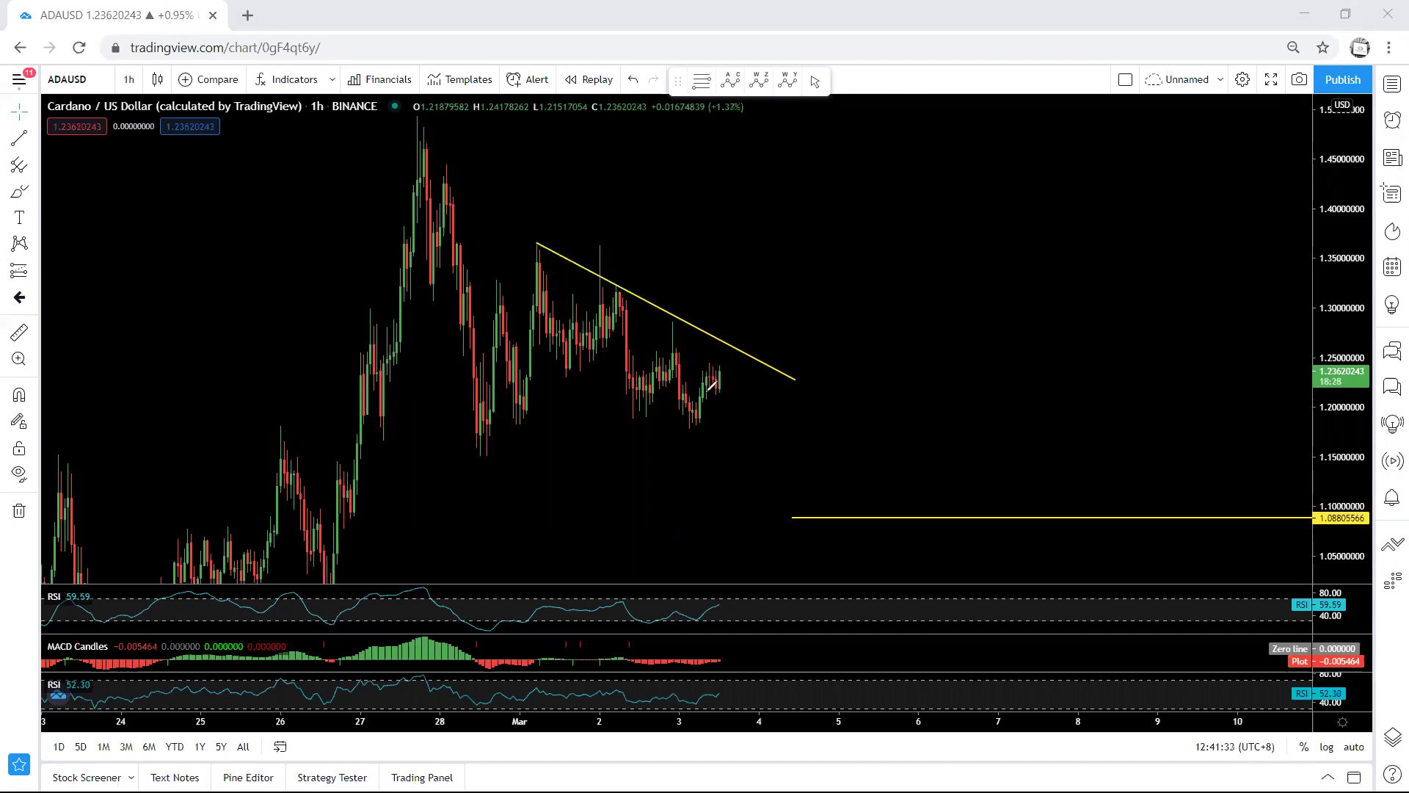
pyautogui.moveTo(723, 390)
pyautogui.mouseDown()
pyautogui.moveTo(728, 353)
pyautogui.moveTo(693, 415)
pyautogui.moveTo(740, 356)
pyautogui.mouseUp()
pyautogui.moveTo(763, 420)
pyautogui.mouseDown()
pyautogui.moveTo(762, 440)
pyautogui.moveTo(745, 436)
pyautogui.mouseUp()
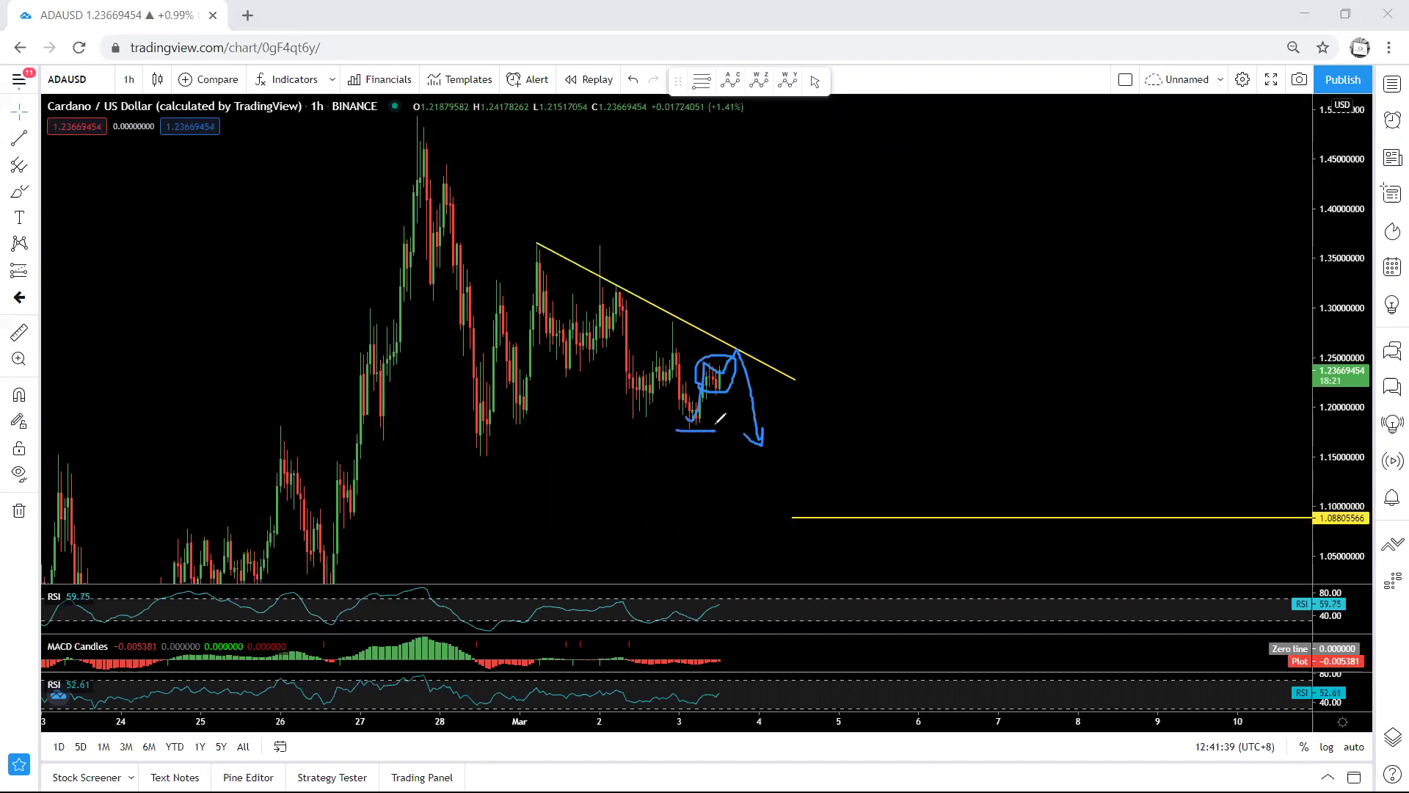
pyautogui.moveTo(750, 448); pyautogui.dragTo(779, 348)
pyautogui.moveTo(461, 454); pyautogui.dragTo(494, 456)
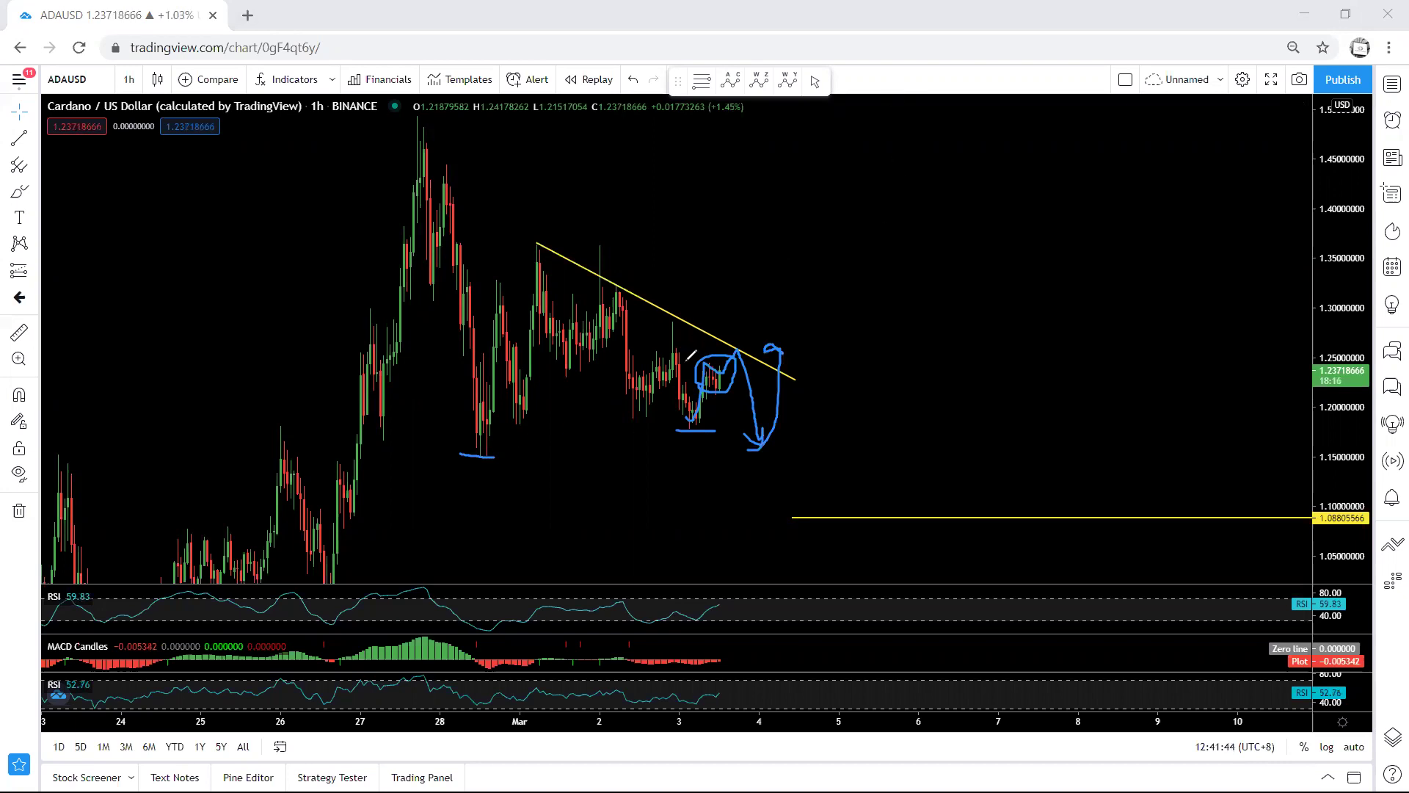
pyautogui.press('Delete')
pyautogui.moveTo(696, 385)
pyautogui.mouseDown()
pyautogui.moveTo(732, 333)
pyautogui.moveTo(772, 322)
pyautogui.moveTo(736, 335)
pyautogui.mouseUp()
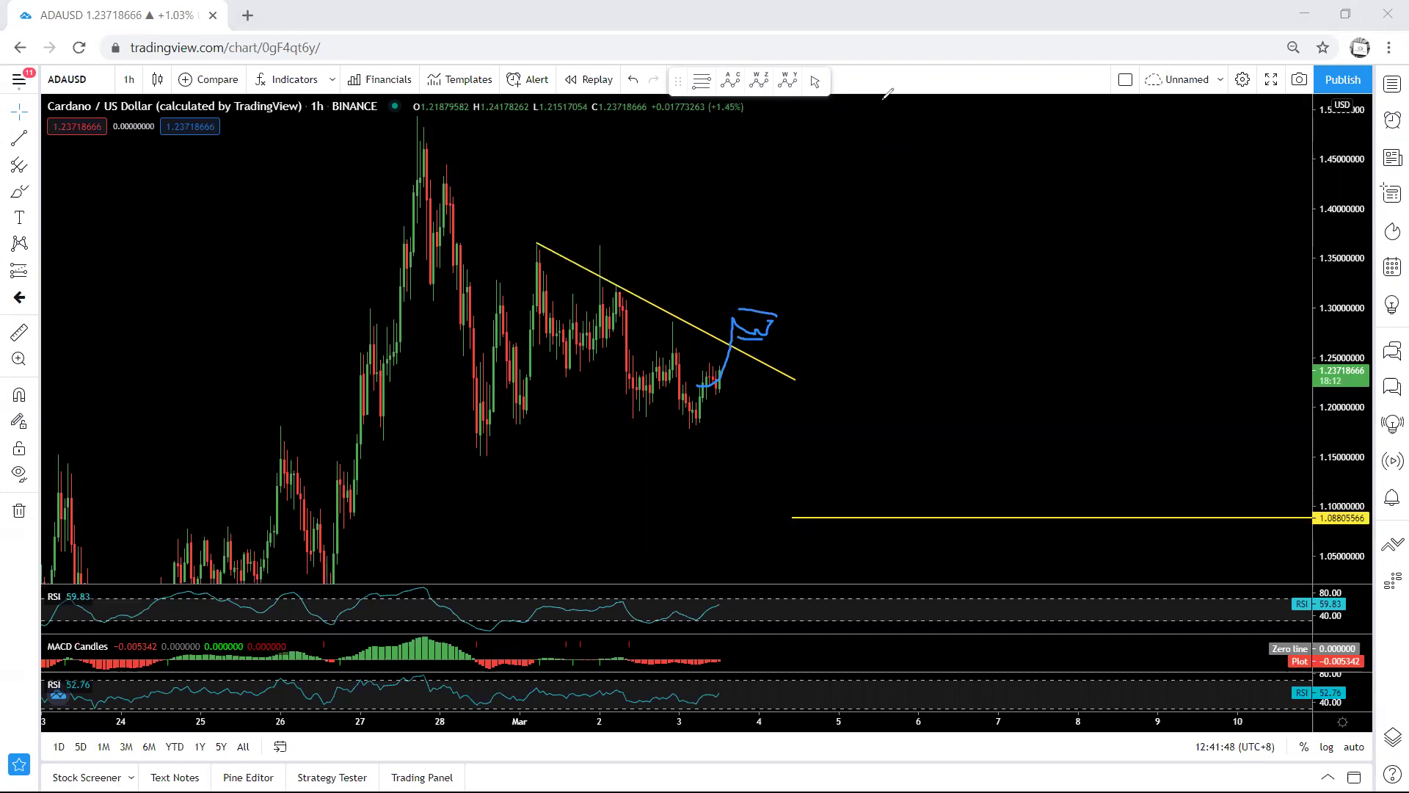
pyautogui.press('e')
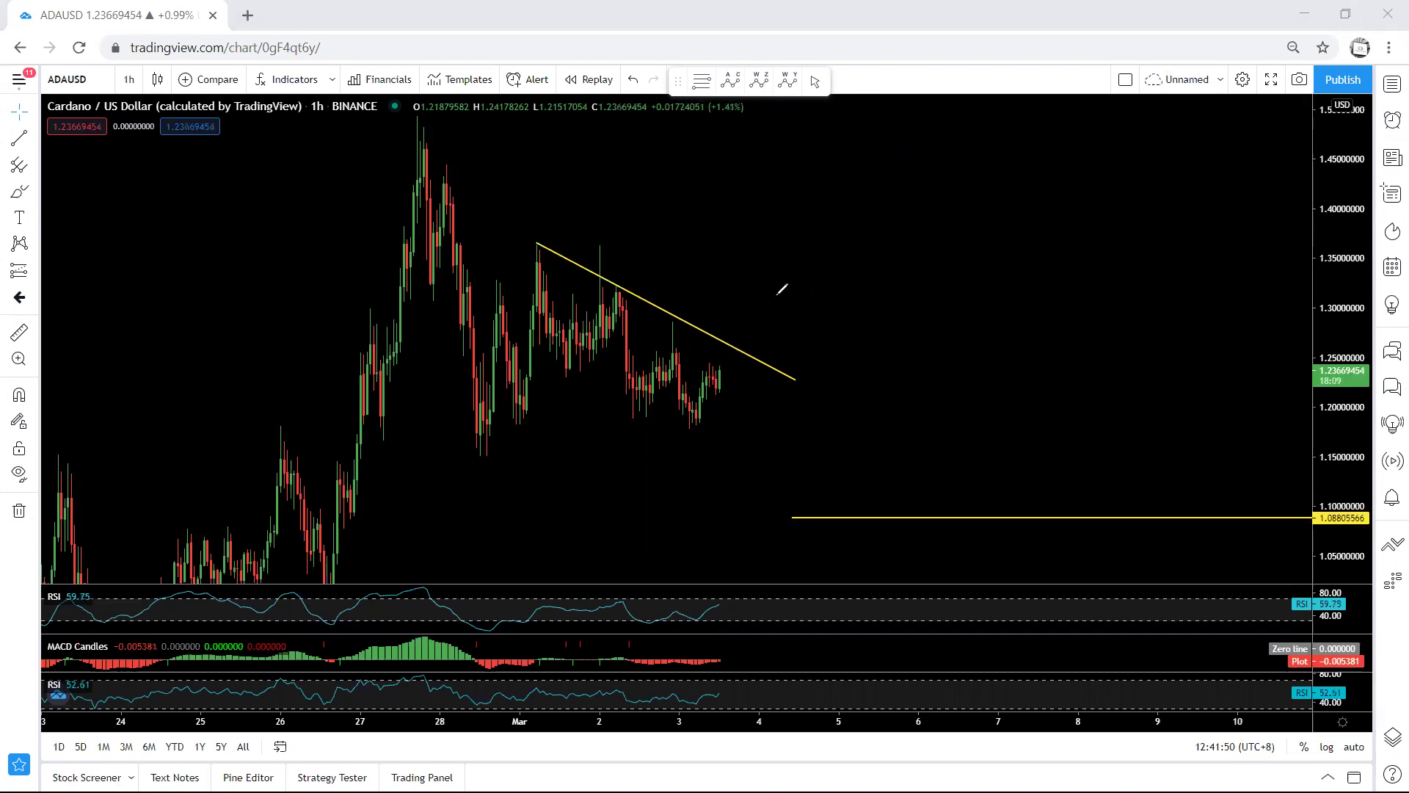
pyautogui.moveTo(514, 239); pyautogui.dragTo(620, 237)
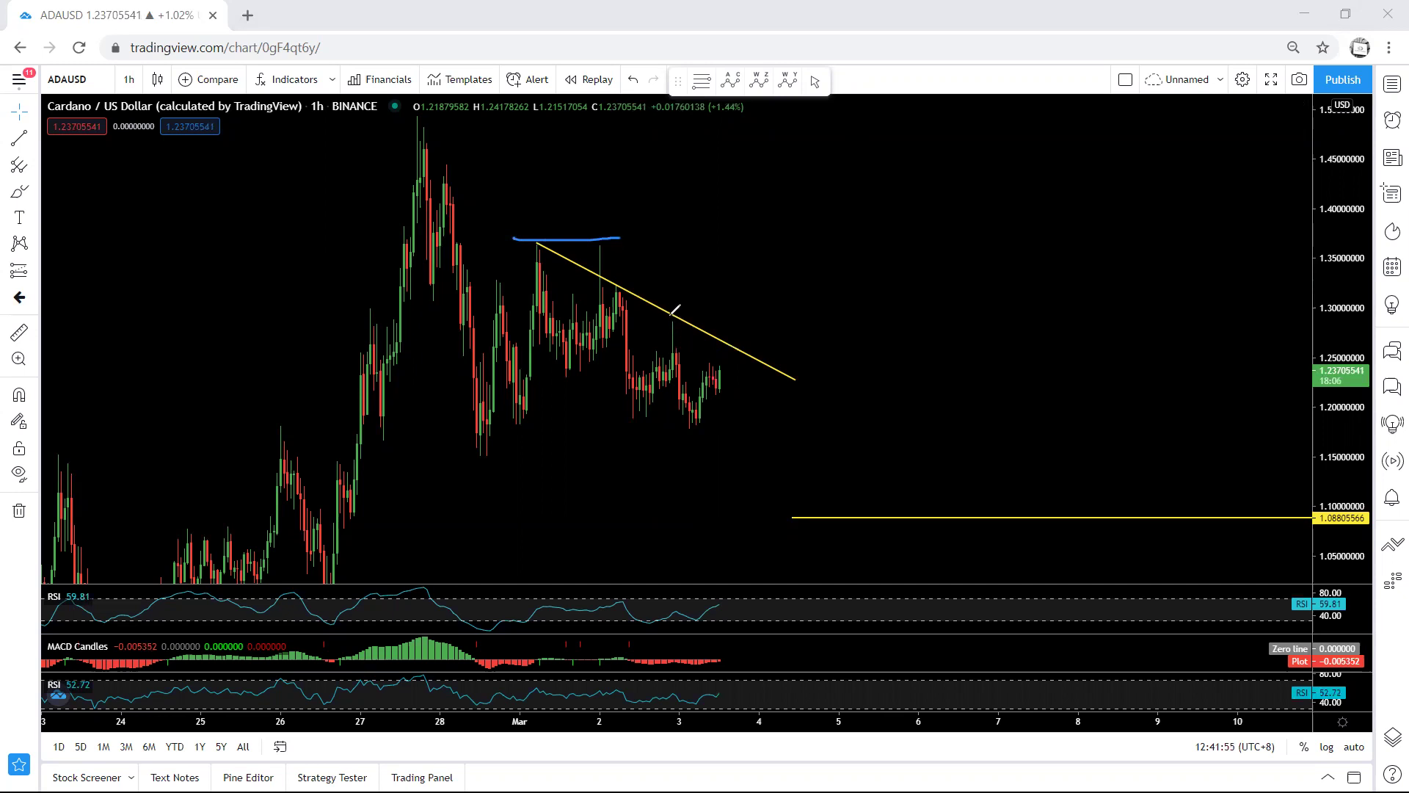
pyautogui.moveTo(662, 316); pyautogui.dragTo(711, 315)
pyautogui.press('e')
pyautogui.moveTo(693, 413)
pyautogui.mouseDown()
pyautogui.moveTo(767, 253)
pyautogui.moveTo(743, 236)
pyautogui.moveTo(769, 236)
pyautogui.mouseUp()
pyautogui.moveTo(514, 245); pyautogui.dragTo(551, 245)
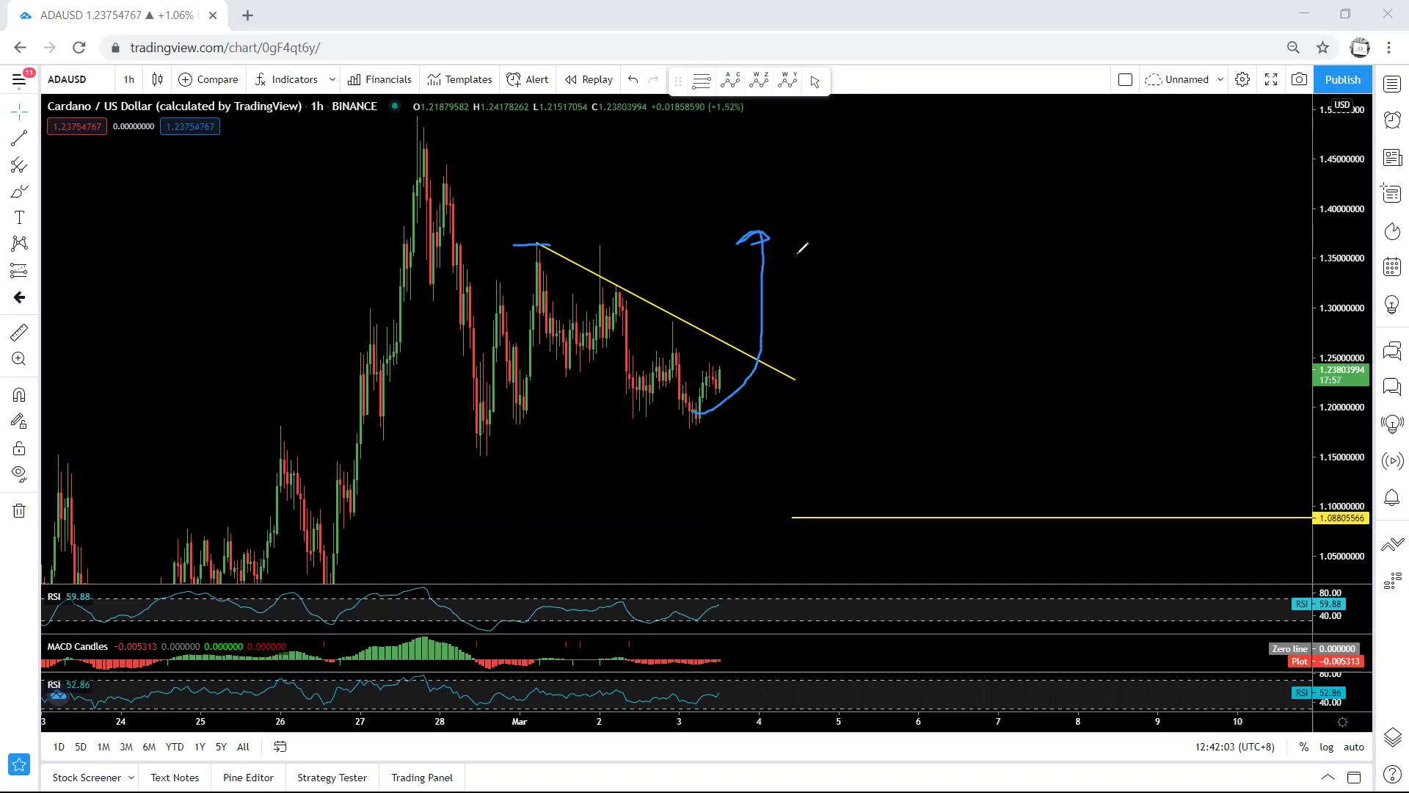
pyautogui.moveTo(496, 440)
pyautogui.mouseDown()
pyautogui.moveTo(558, 305)
pyautogui.moveTo(745, 266)
pyautogui.moveTo(763, 236)
pyautogui.mouseUp()
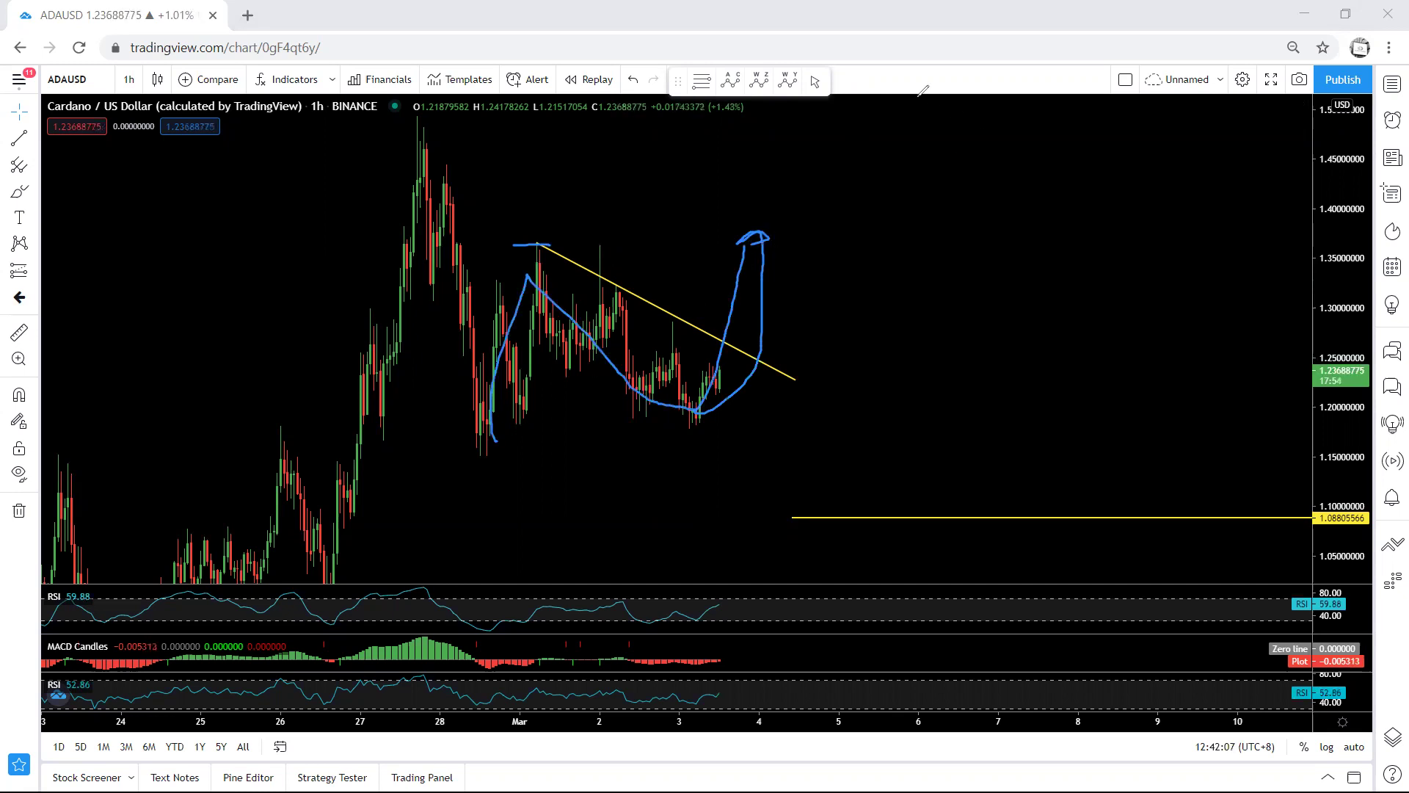
pyautogui.hotkey('ctrl', 'z')
pyautogui.moveTo(692, 415)
pyautogui.mouseDown()
pyautogui.moveTo(746, 390)
pyautogui.moveTo(818, 441)
pyautogui.mouseUp()
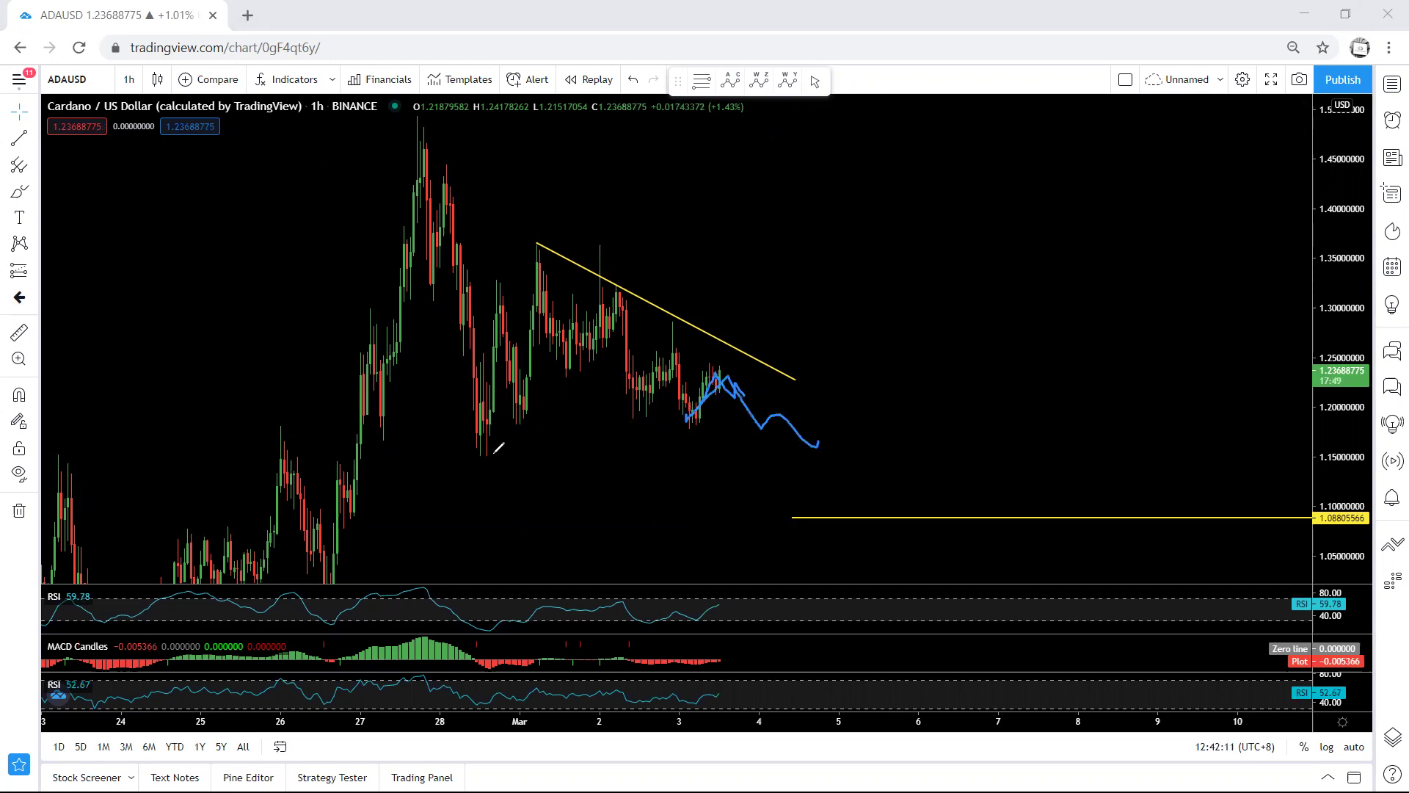
pyautogui.moveTo(528, 458); pyautogui.dragTo(452, 459)
pyautogui.moveTo(716, 407)
pyautogui.mouseDown()
pyautogui.moveTo(846, 462)
pyautogui.moveTo(842, 446)
pyautogui.moveTo(807, 482)
pyautogui.mouseUp()
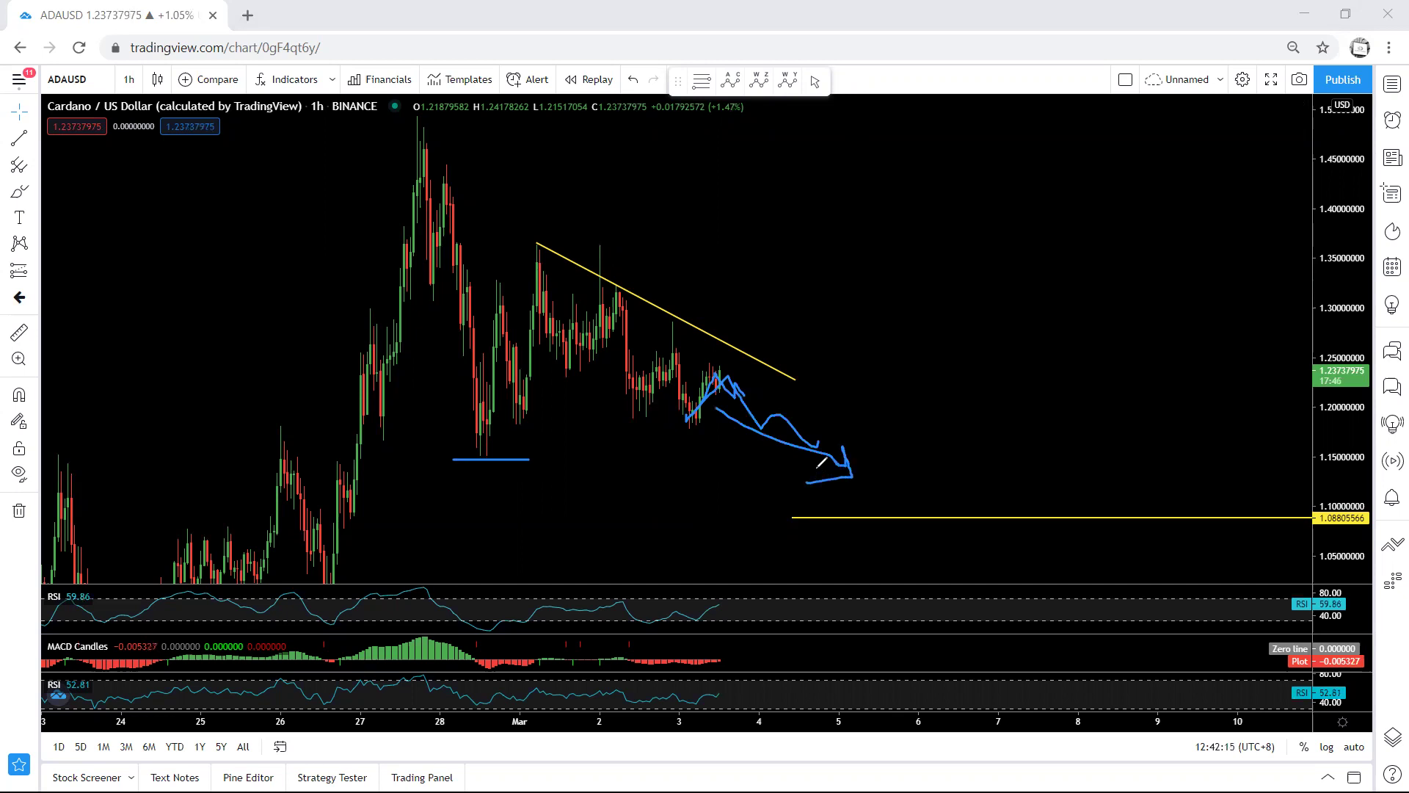
pyautogui.moveTo(475, 406)
pyautogui.mouseDown()
pyautogui.moveTo(488, 411)
pyautogui.moveTo(600, 297)
pyautogui.moveTo(626, 312)
pyautogui.moveTo(697, 486)
pyautogui.moveTo(673, 471)
pyautogui.moveTo(718, 463)
pyautogui.moveTo(778, 276)
pyautogui.moveTo(808, 294)
pyautogui.mouseUp()
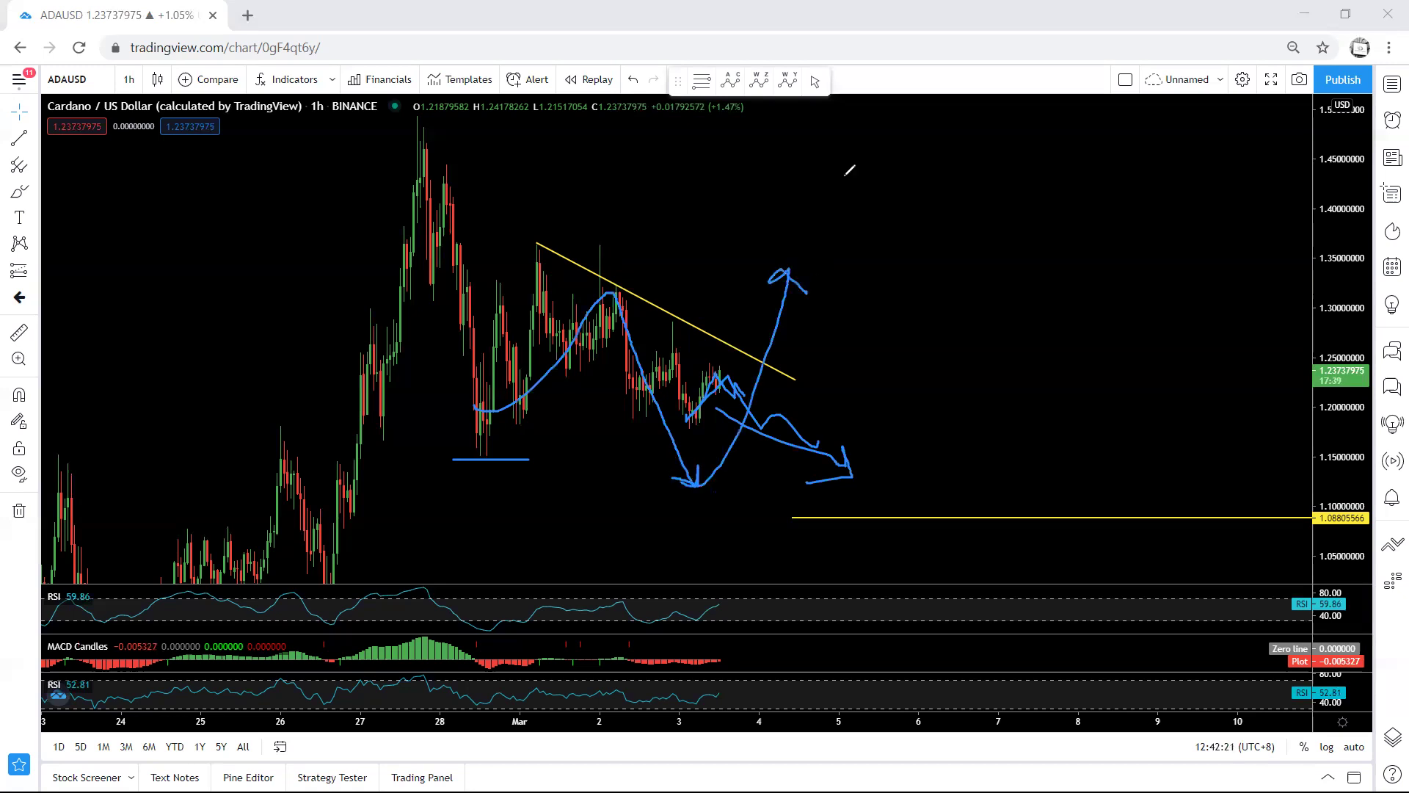
pyautogui.press('e')
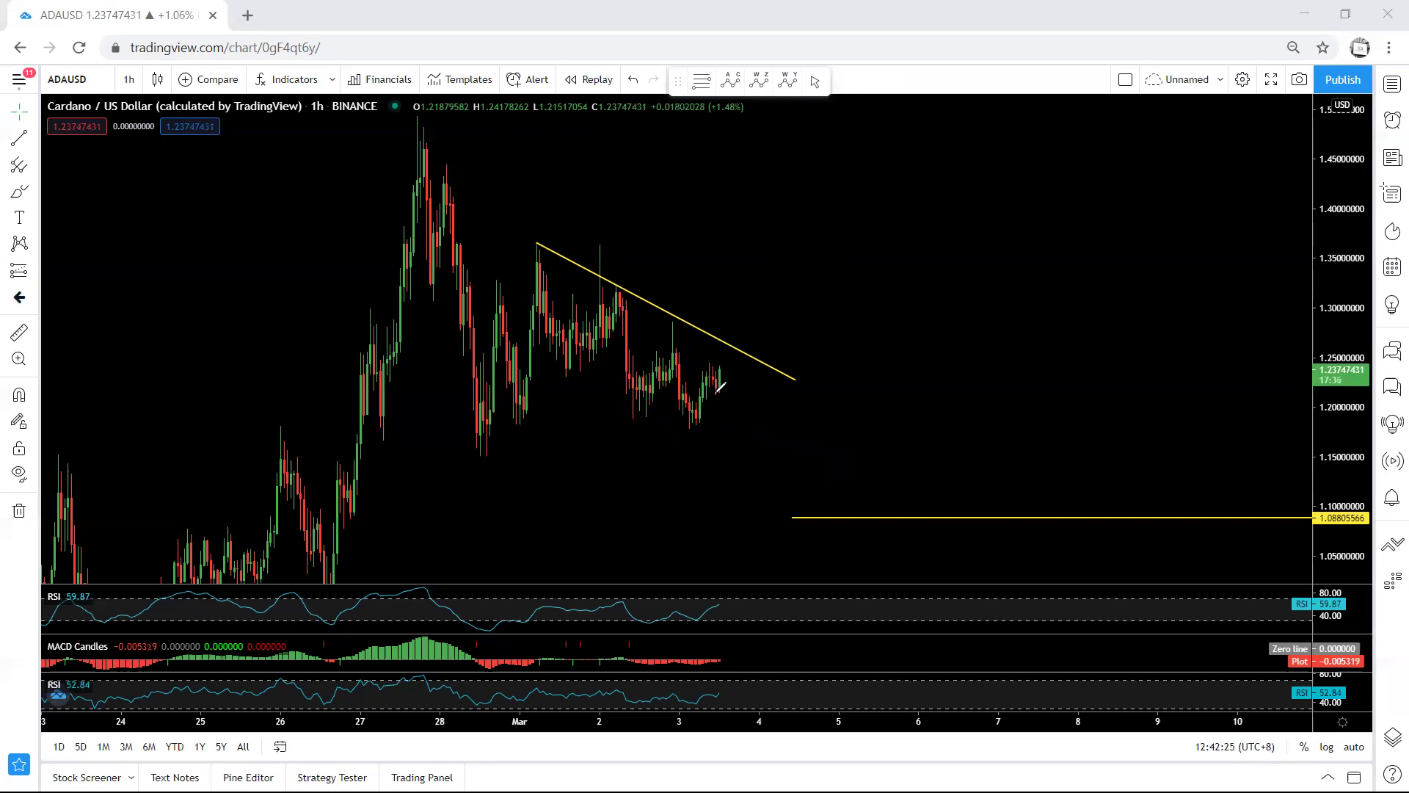
pyautogui.moveTo(717, 391)
pyautogui.mouseDown()
pyautogui.moveTo(730, 351)
pyautogui.moveTo(709, 358)
pyautogui.moveTo(714, 385)
pyautogui.moveTo(750, 325)
pyautogui.mouseUp()
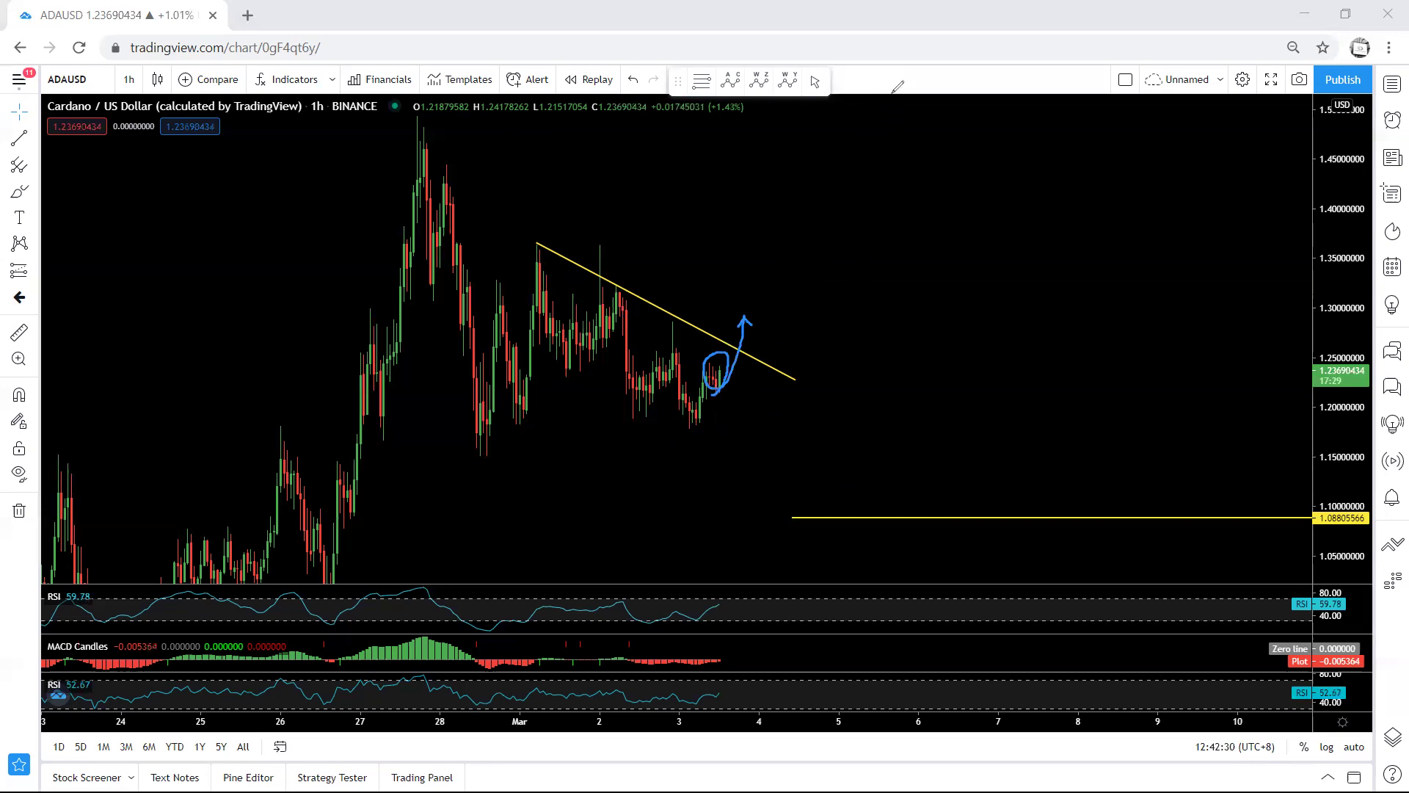
pyautogui.press('Escape')
pyautogui.moveTo(570, 154); pyautogui.dragTo(582, 159)
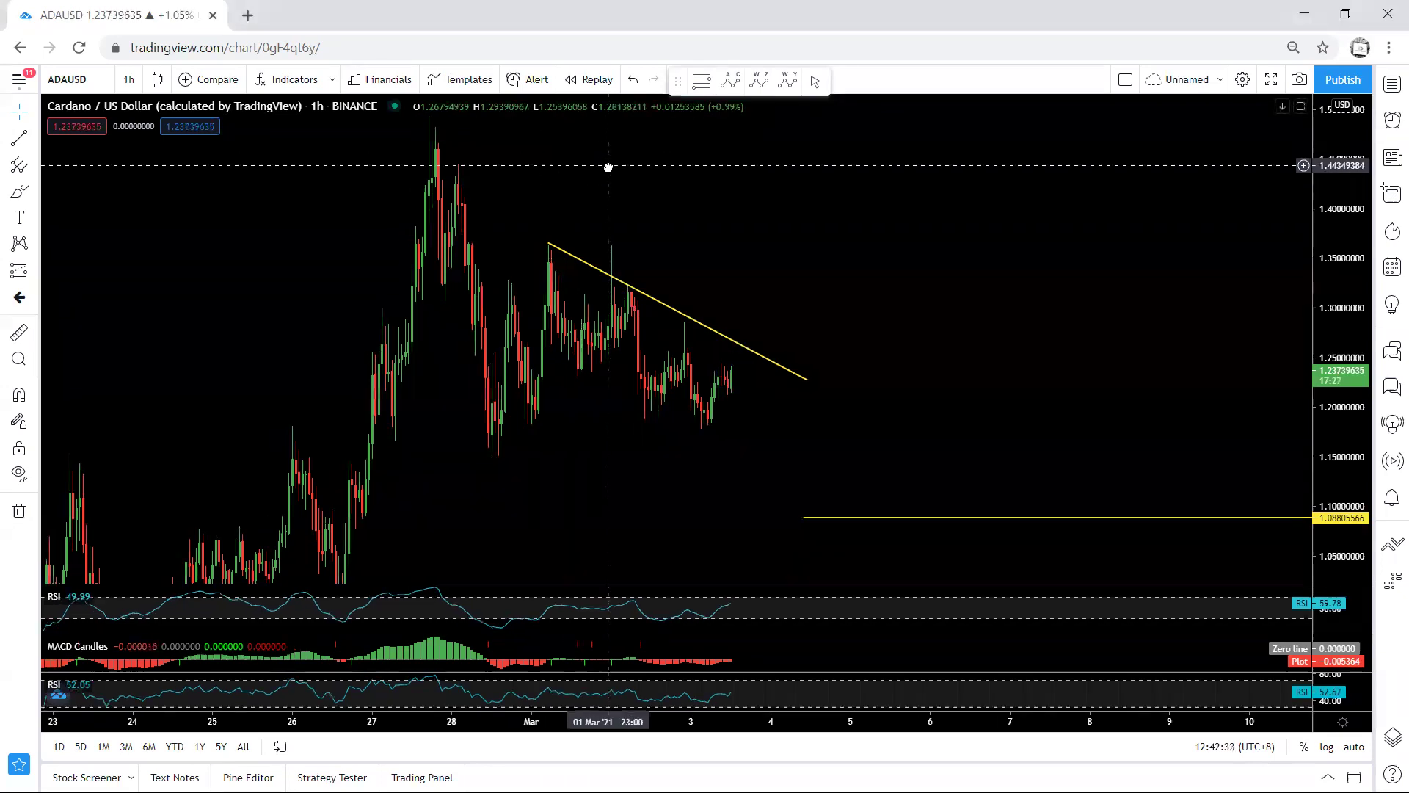